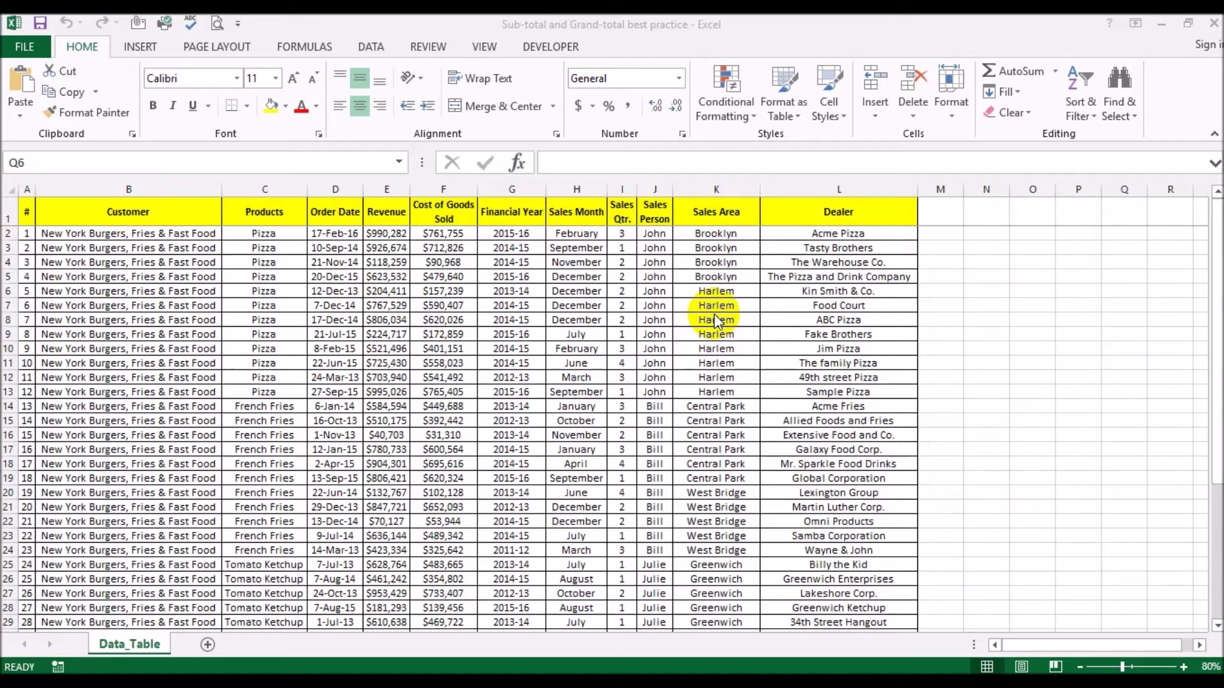
Step: Toggle the sheet's Freeze Panes setting off from the View ribbon
{"action": "left_click", "coordinate": [503, 62]}
{"action": "left_click", "coordinate": [491, 47]}
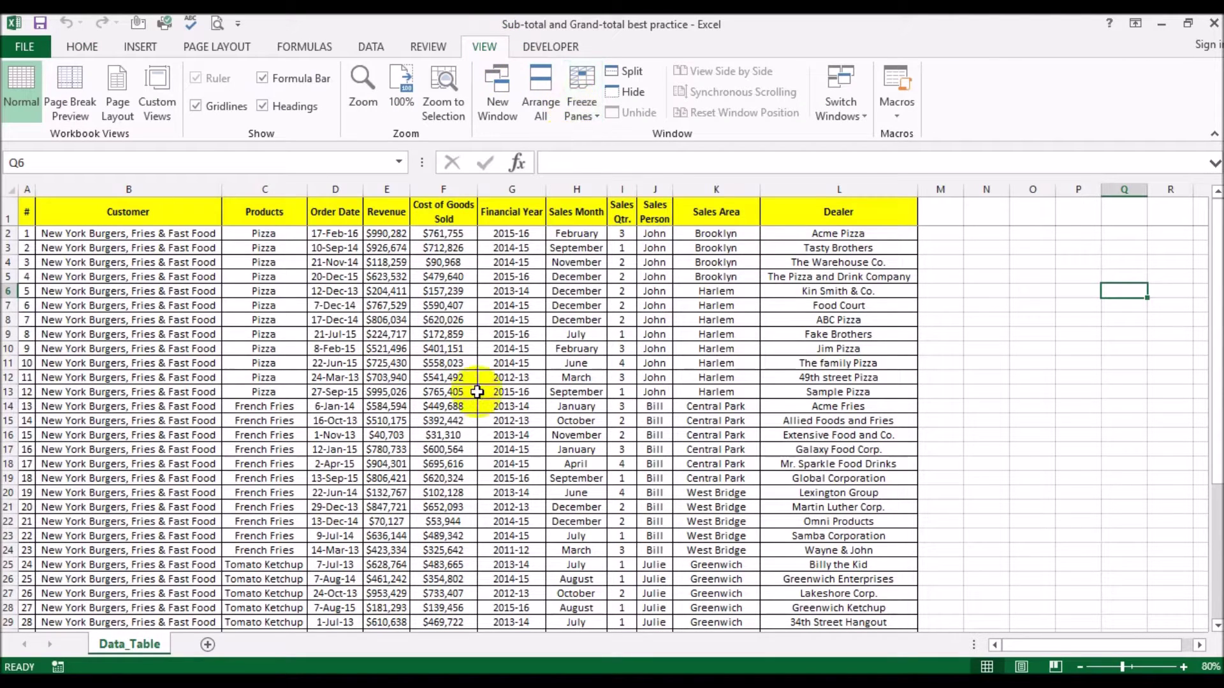
{"action": "left_click", "coordinate": [589, 75]}
{"action": "left_click", "coordinate": [595, 135]}
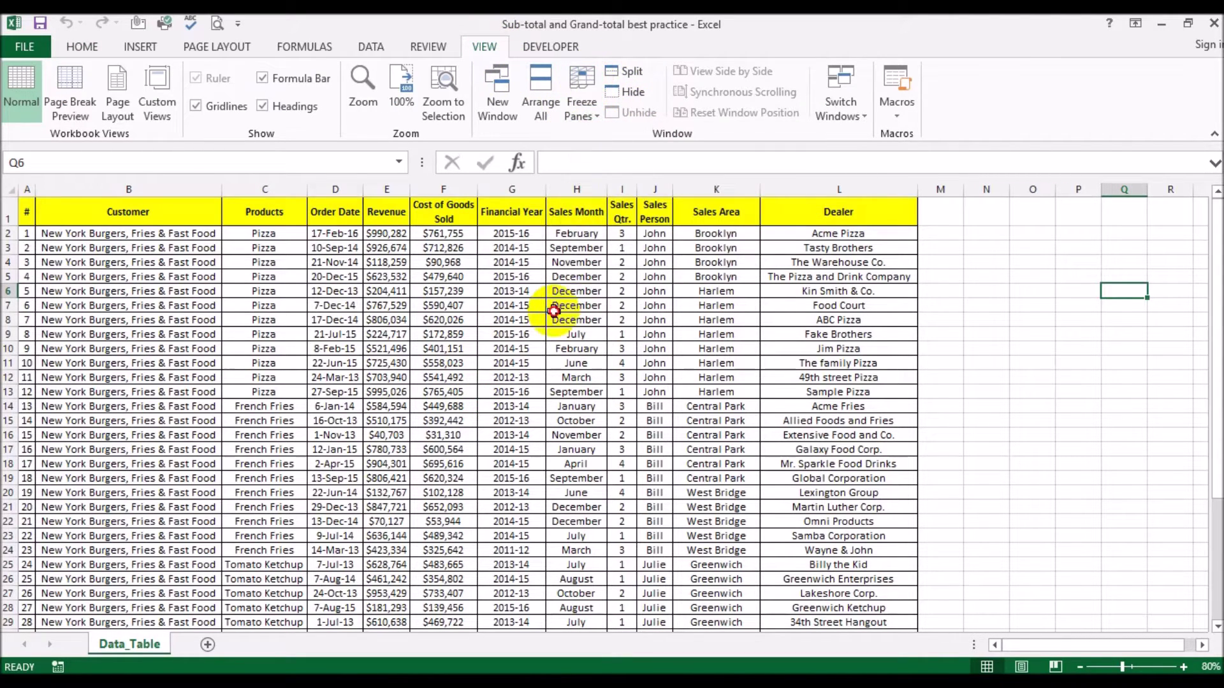
{"action": "left_click", "coordinate": [554, 309]}
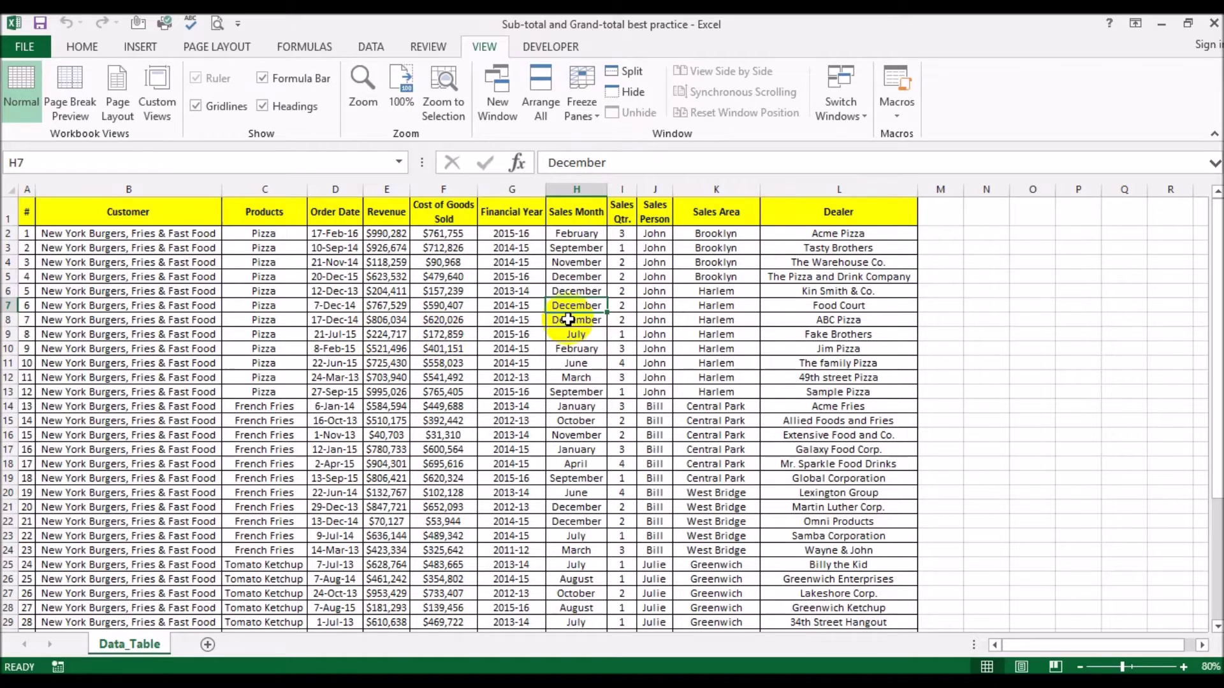
{"action": "left_click", "coordinate": [82, 46]}
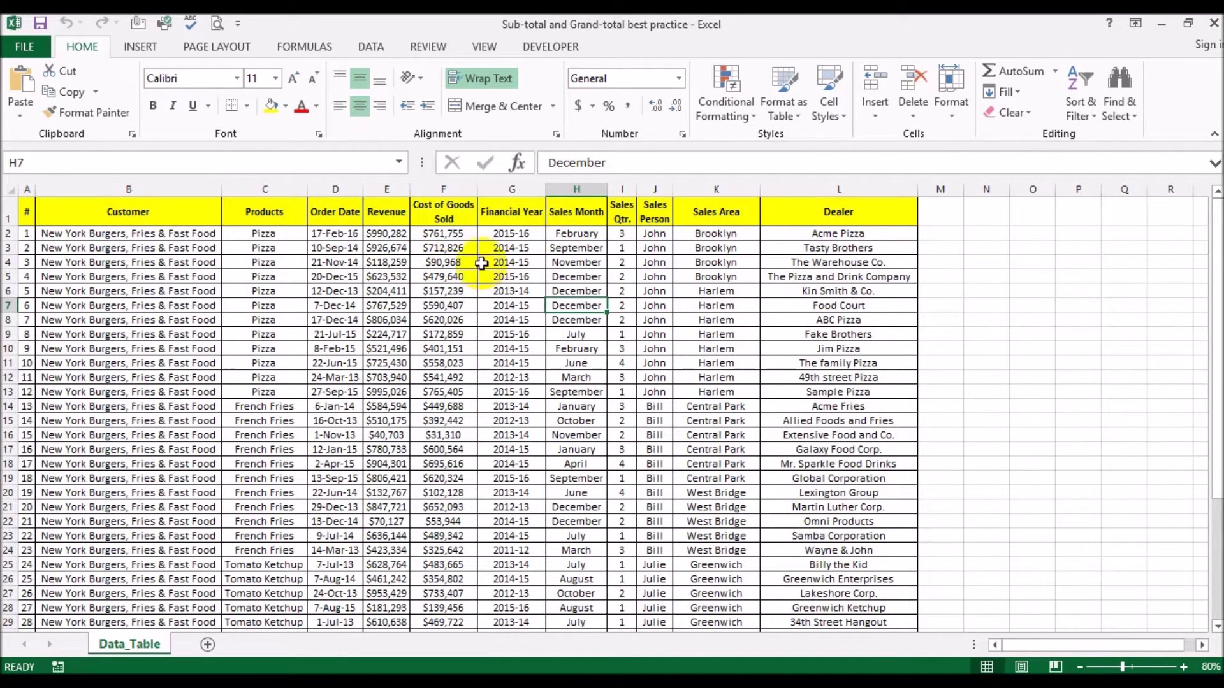
Step: Scroll through the sales table and select empty cells below it, such as F44
{"action": "scroll", "coordinate": [490, 254], "scroll_direction": "down", "scroll_amount": 2}
{"action": "scroll", "coordinate": [491, 254], "scroll_direction": "down", "scroll_amount": 4}
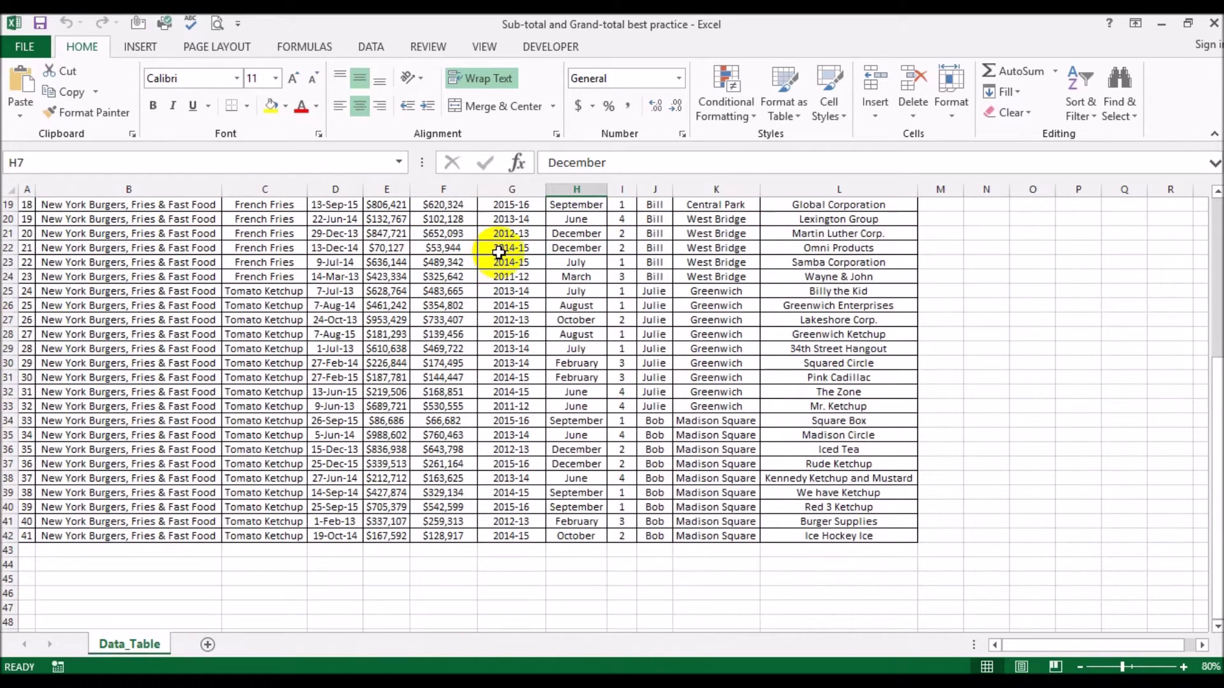
{"action": "left_click", "coordinate": [357, 578]}
{"action": "left_click", "coordinate": [462, 568]}
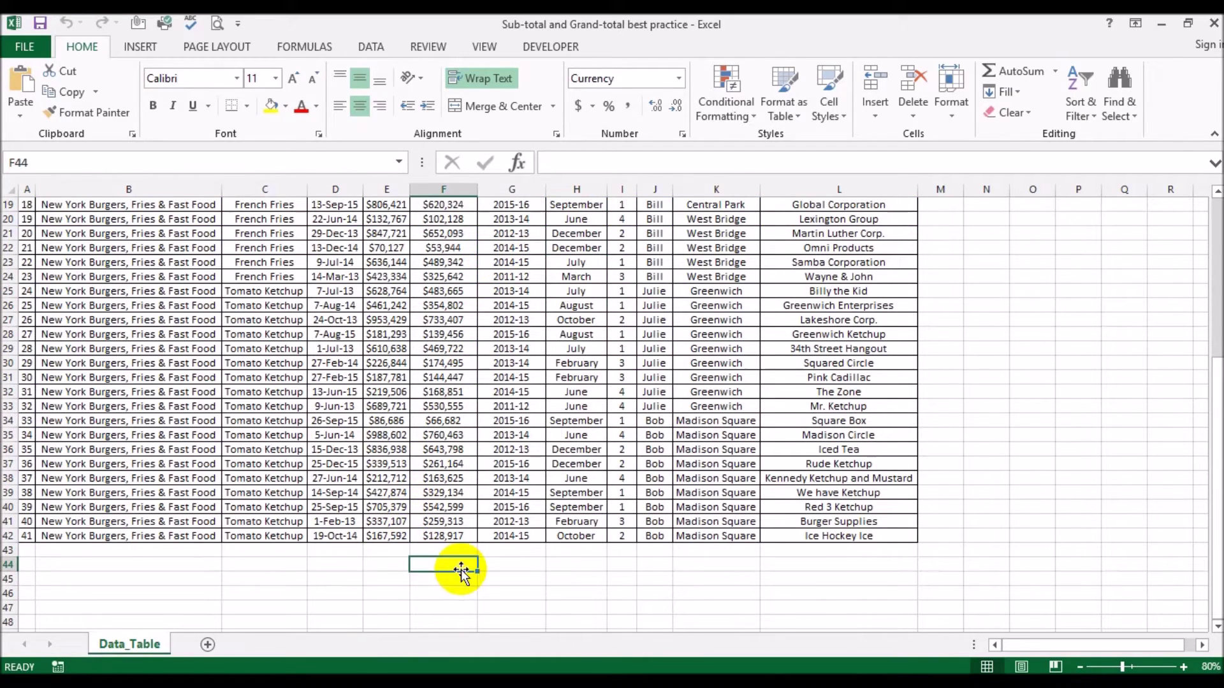
{"action": "scroll", "coordinate": [486, 486], "scroll_direction": "up", "scroll_amount": 6}
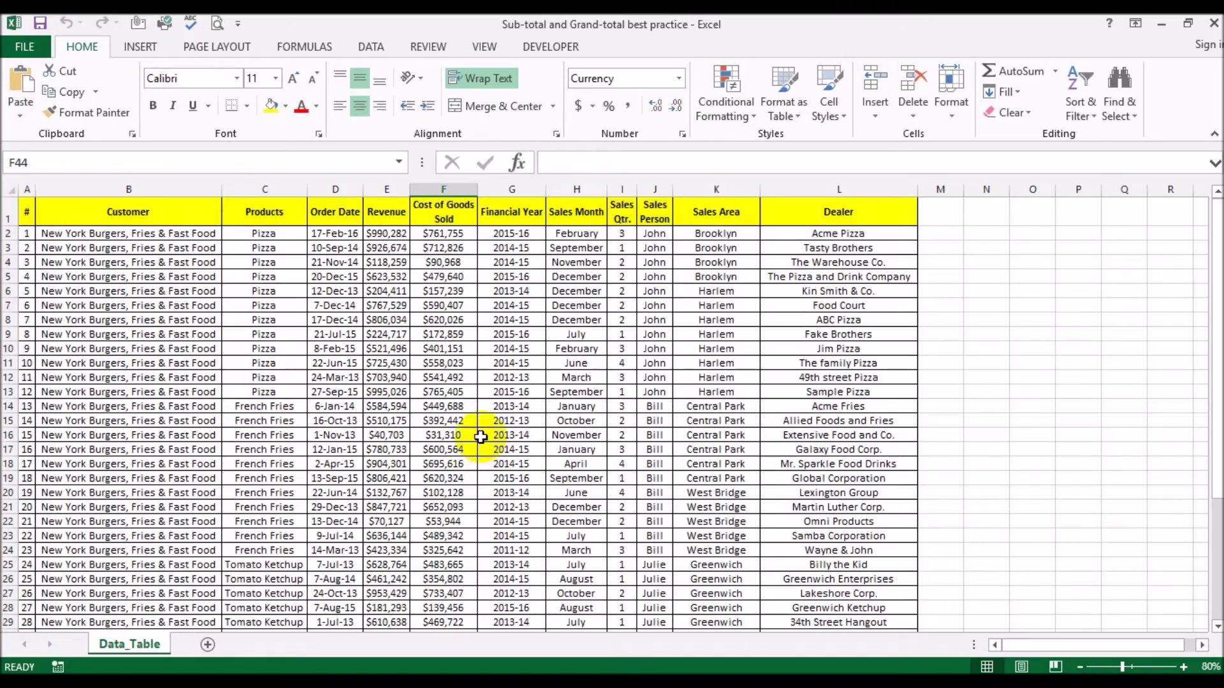
{"action": "scroll", "coordinate": [489, 362], "scroll_direction": "down", "scroll_amount": 5}
{"action": "scroll", "coordinate": [488, 362], "scroll_direction": "down", "scroll_amount": 2}
{"action": "scroll", "coordinate": [489, 360], "scroll_direction": "up", "scroll_amount": 7}
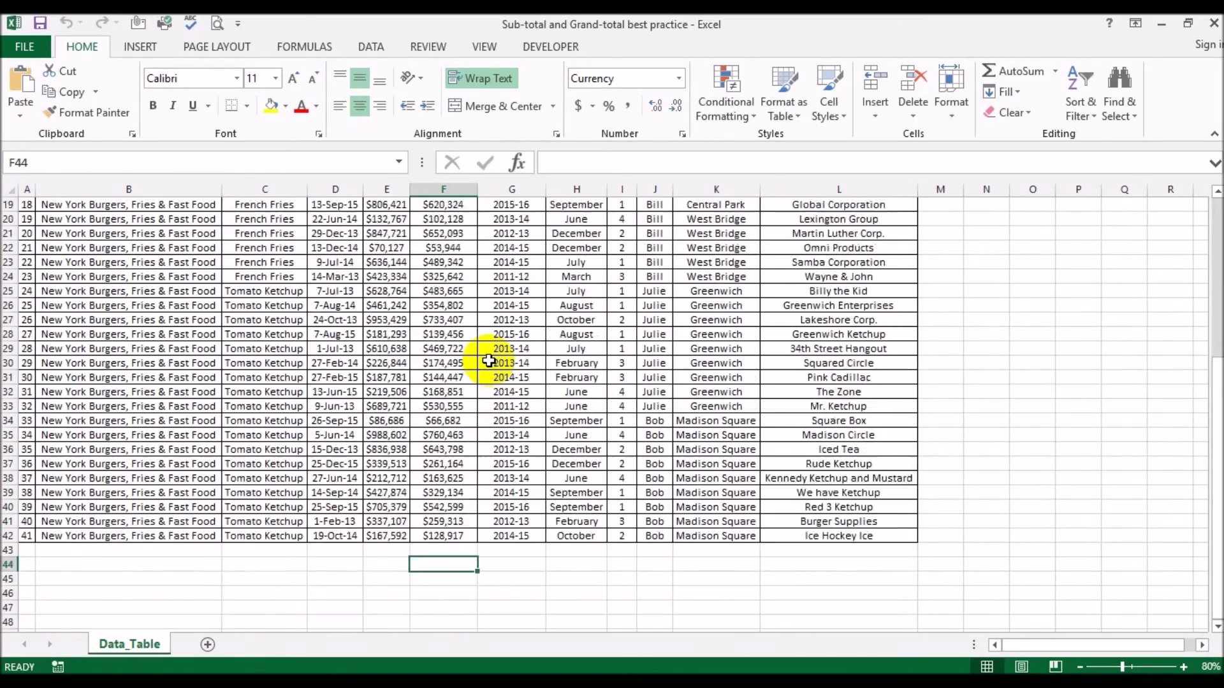
{"action": "scroll", "coordinate": [489, 358], "scroll_direction": "down", "scroll_amount": 4}
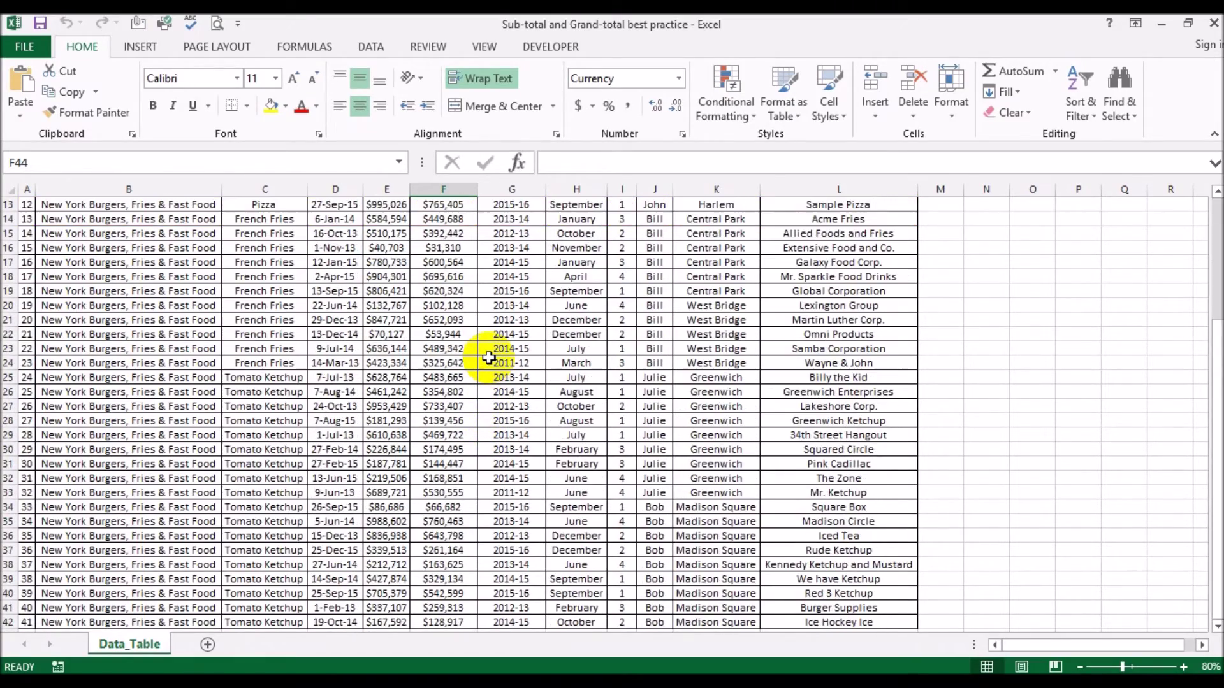
{"action": "scroll", "coordinate": [488, 356], "scroll_direction": "up", "scroll_amount": 1}
{"action": "scroll", "coordinate": [489, 355], "scroll_direction": "up", "scroll_amount": 3}
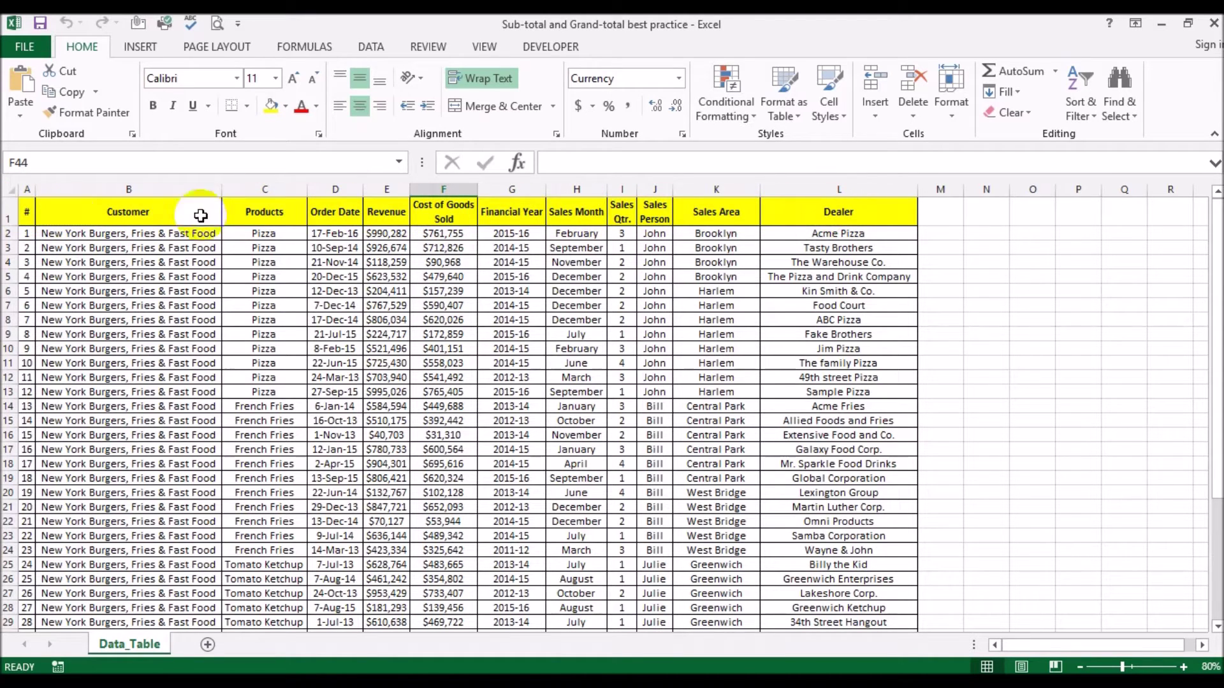
Step: Insert four blank rows above the sales table
{"action": "left_click_drag", "start_coordinate": [5, 215], "coordinate": [5, 262]}
{"action": "right_click", "coordinate": [7, 210]}
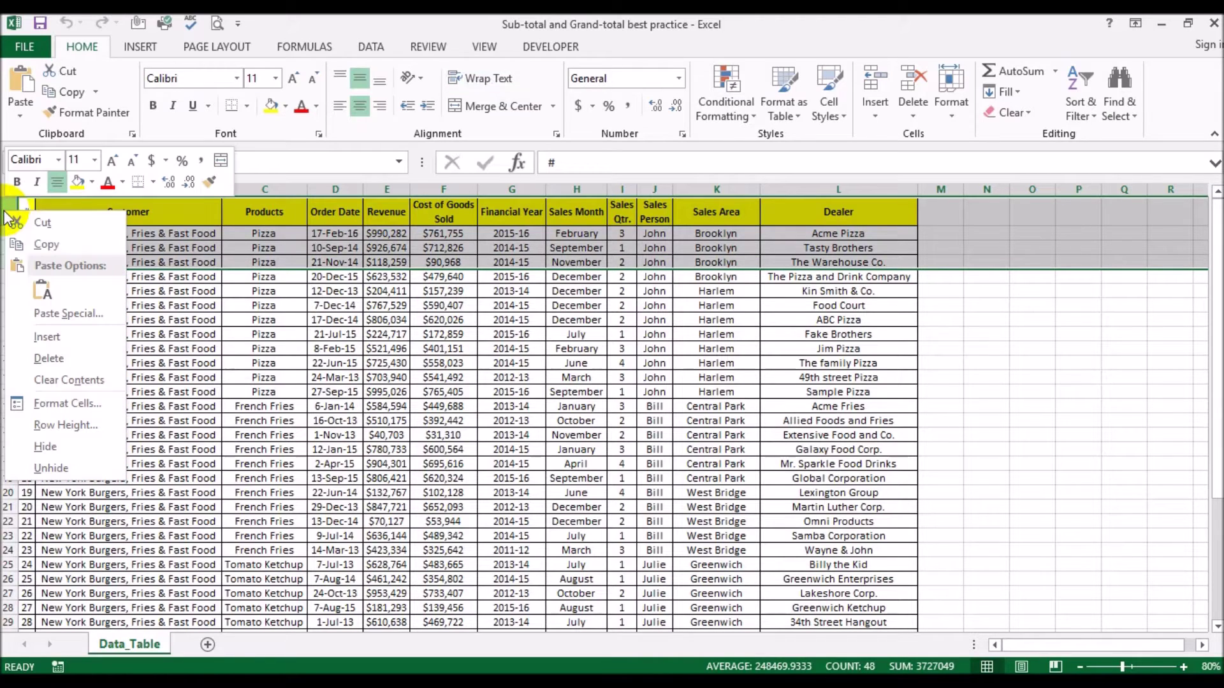
{"action": "left_click", "coordinate": [59, 340]}
{"action": "left_click", "coordinate": [272, 348]}
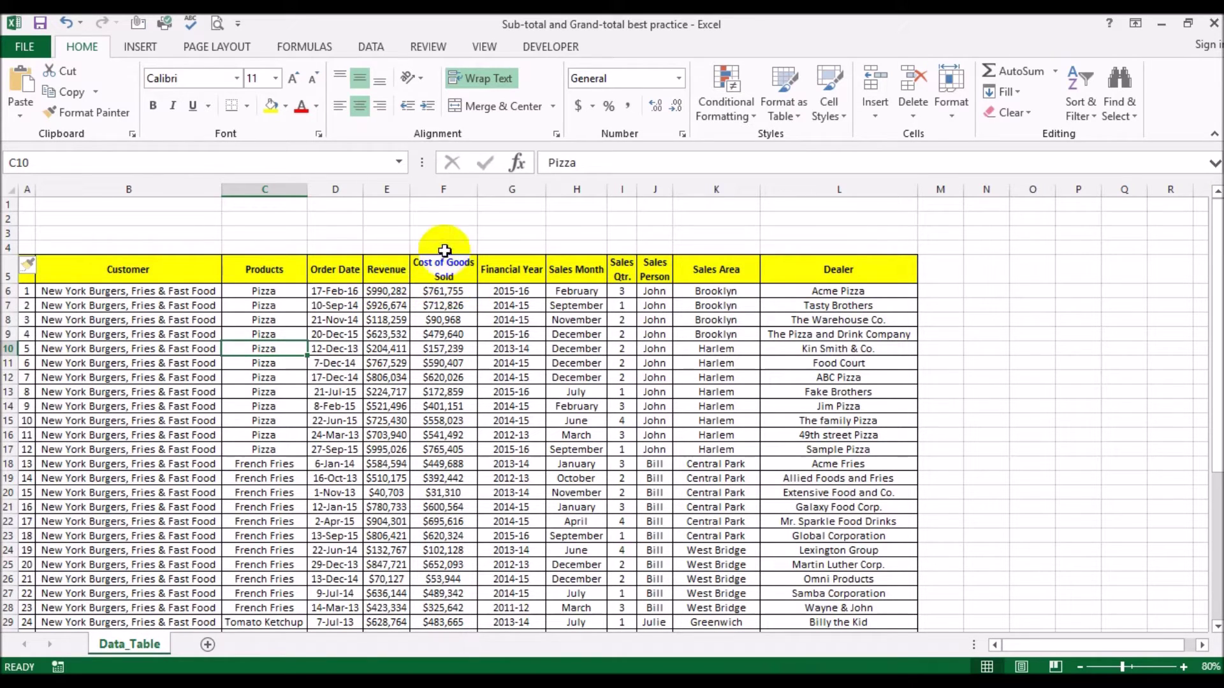
{"action": "left_click", "coordinate": [388, 270]}
{"action": "left_click", "coordinate": [433, 275]}
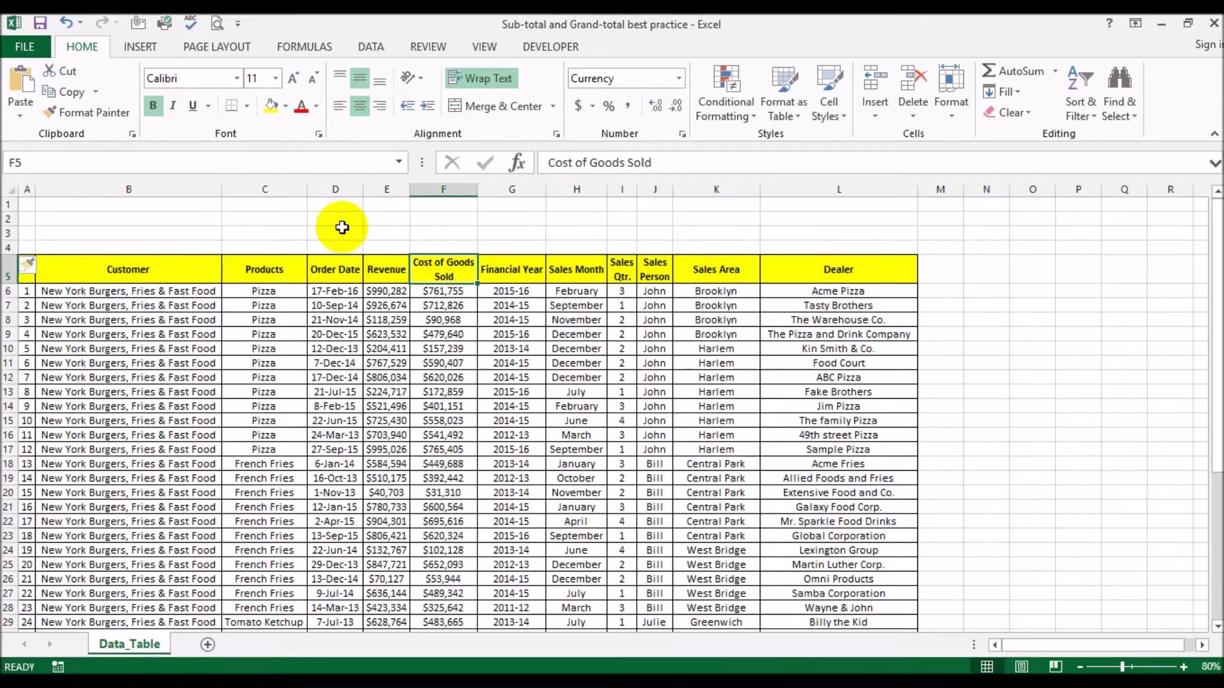
Step: Enter the labels 'Sub-Total' in D2 and 'Grand Total' in D3
{"action": "left_click", "coordinate": [264, 222]}
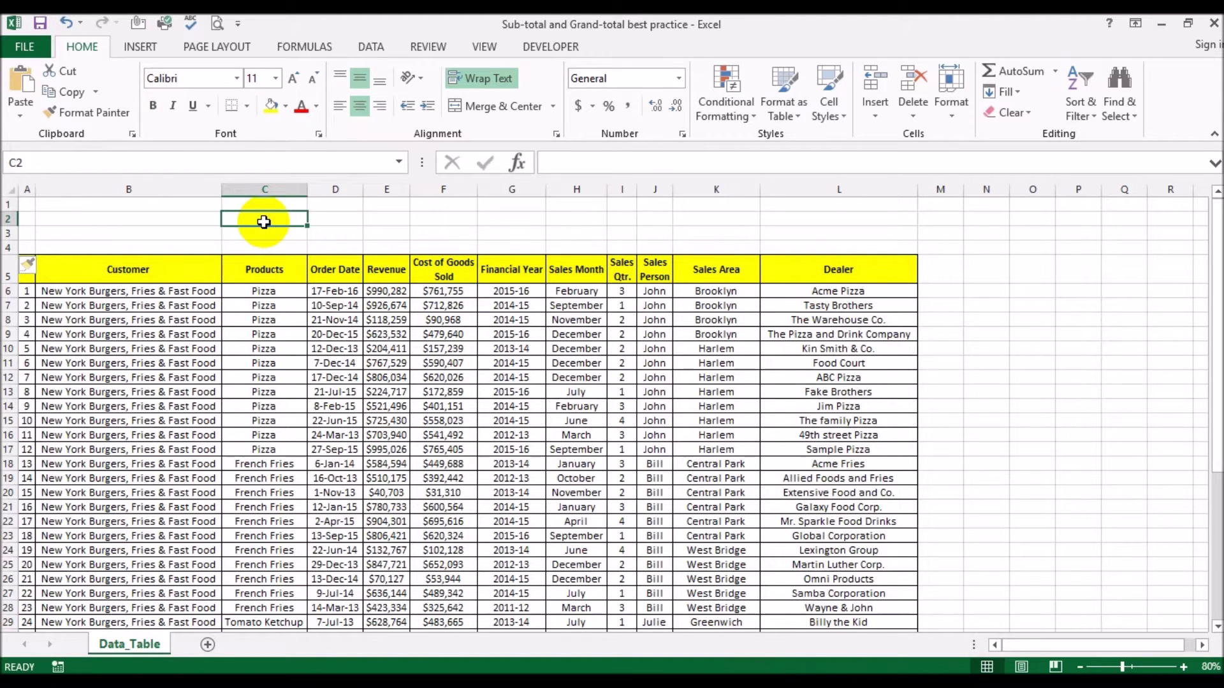
{"action": "key", "text": "Right"}
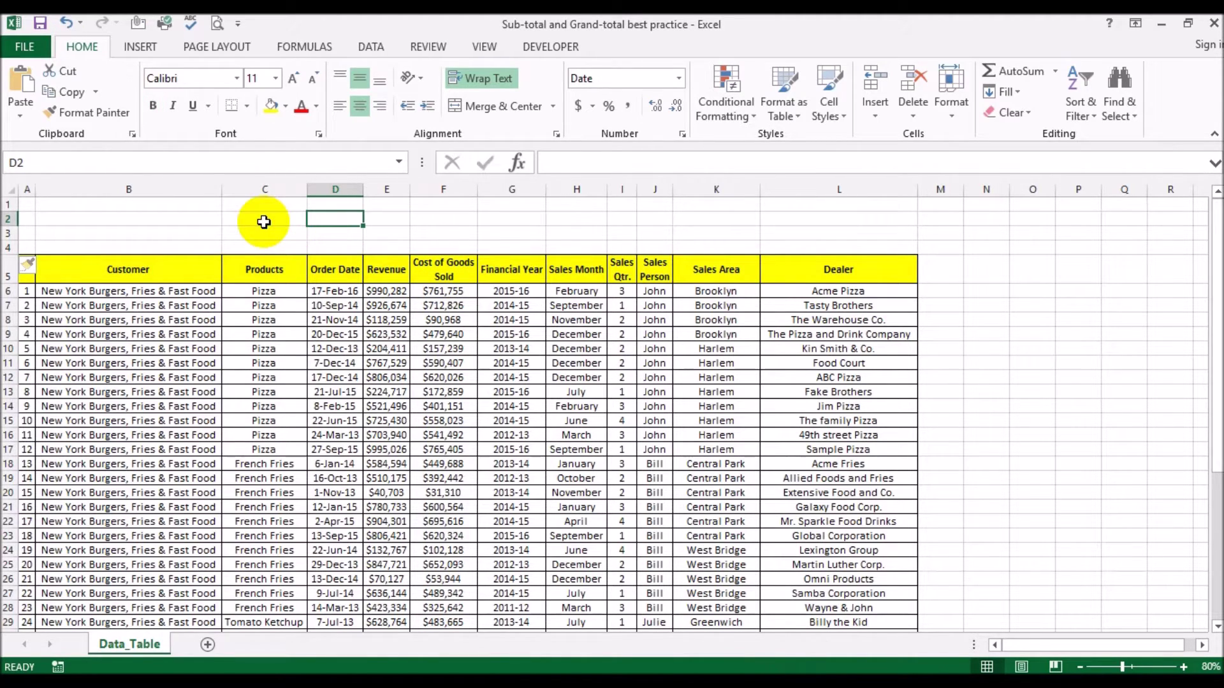
{"action": "type", "text": "Sub-T"}
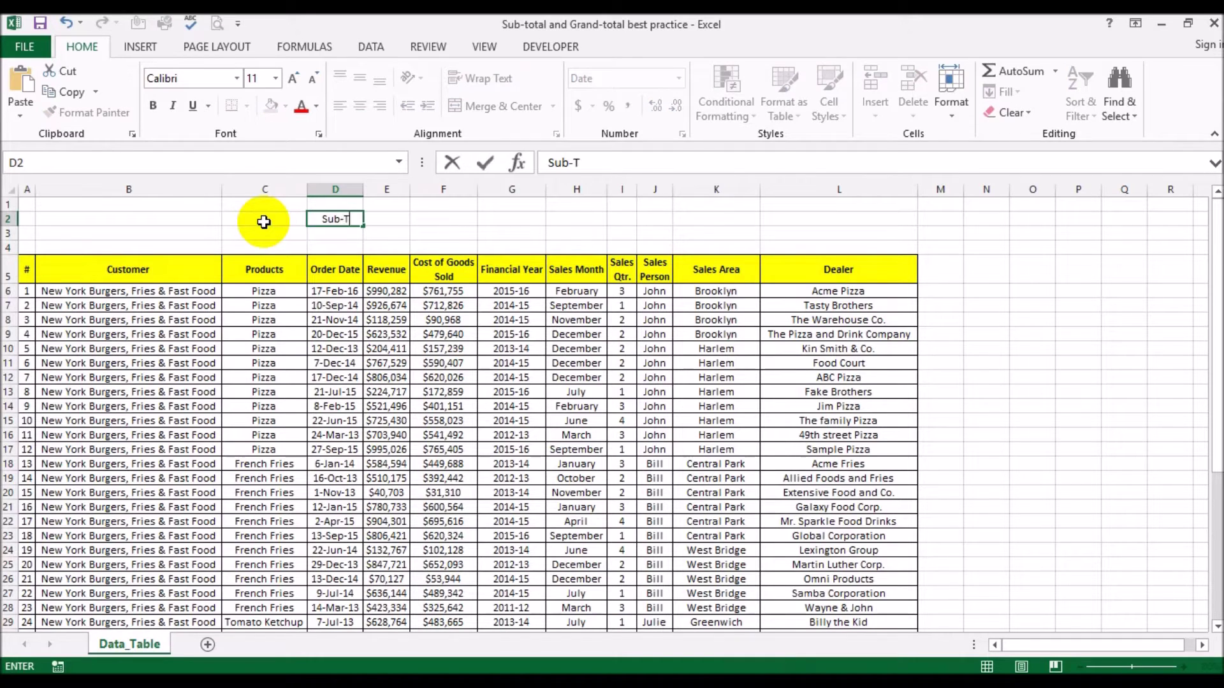
{"action": "type", "text": "otal"}
{"action": "key", "text": "Return"}
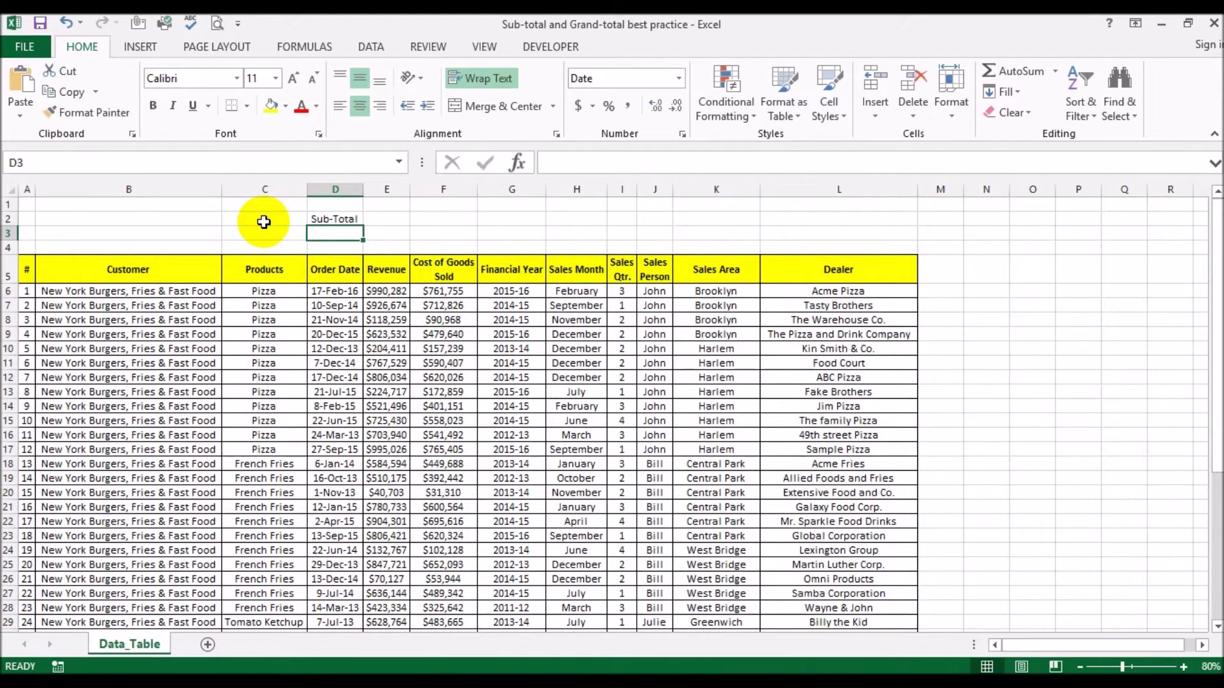
{"action": "type", "text": "Grand T"}
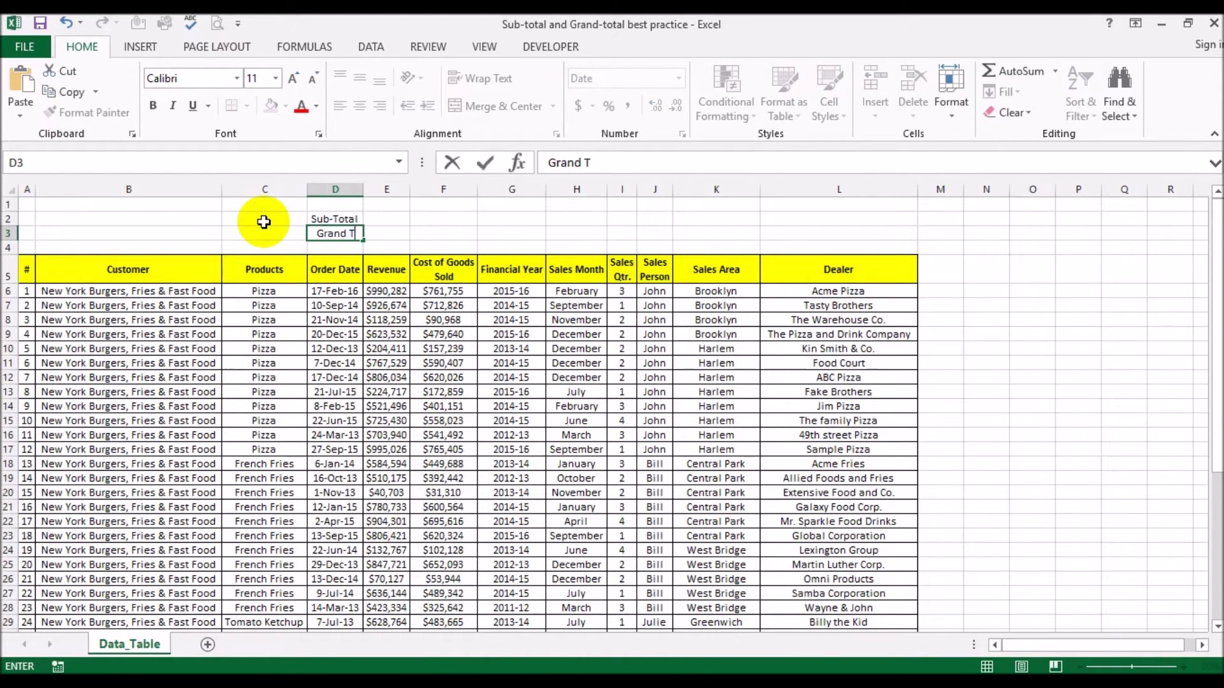
{"action": "type", "text": "otal"}
{"action": "key", "text": "Return"}
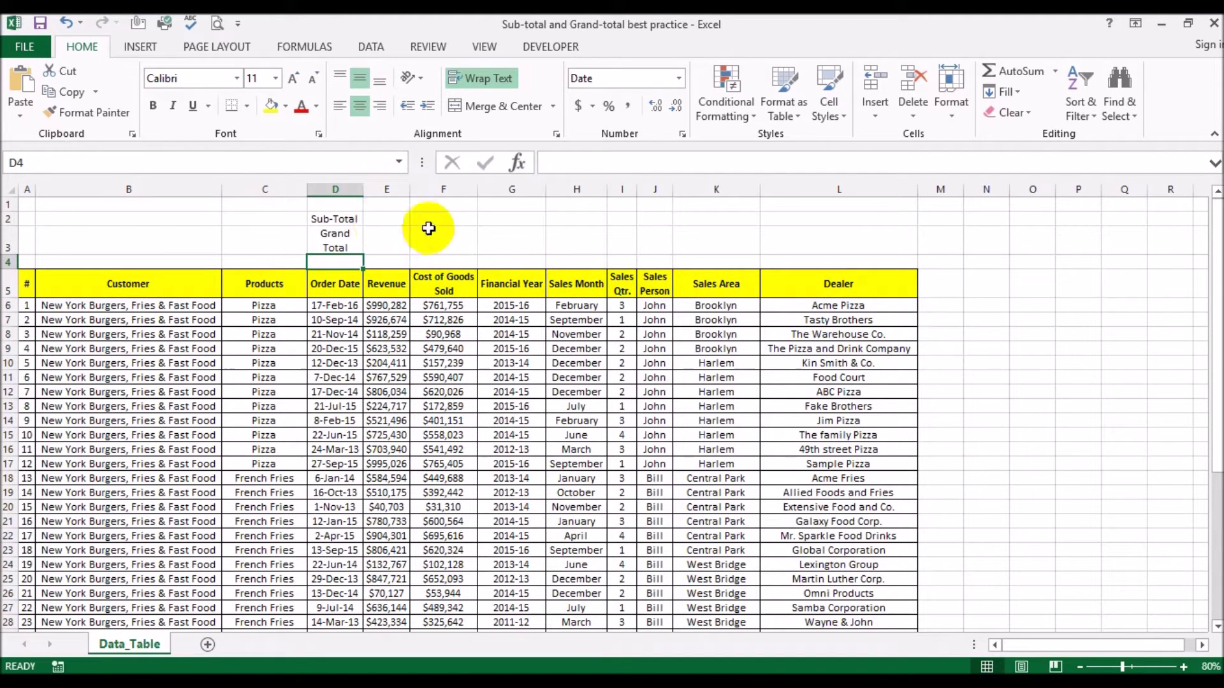
Step: Enter =SUBTOTAL(9,E6:E46) in E2 to sum the Revenue column
{"action": "left_click", "coordinate": [387, 218]}
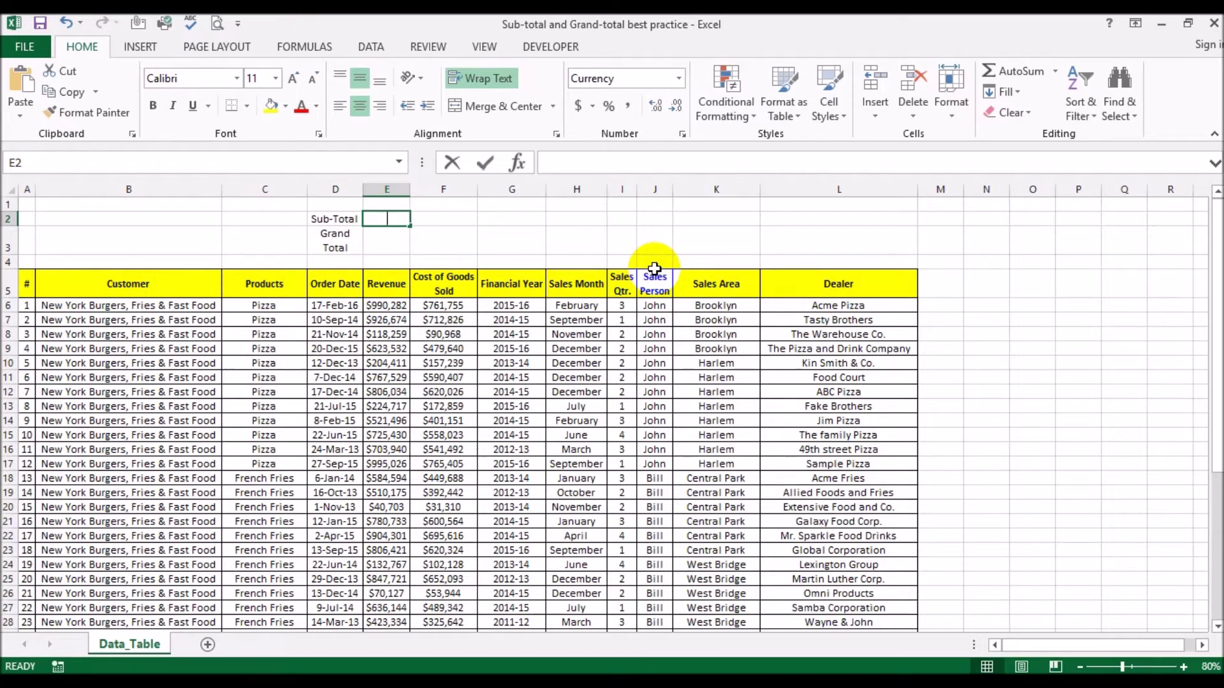
{"action": "type", "text": "=sub"}
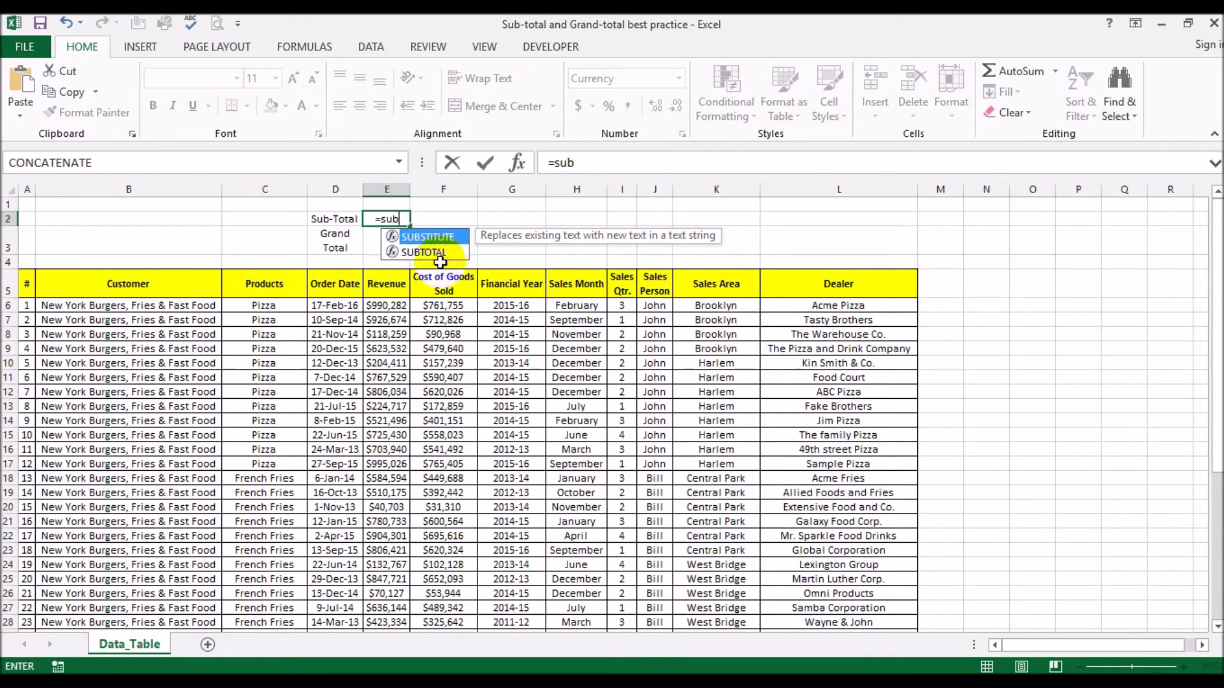
{"action": "double_click", "coordinate": [426, 252]}
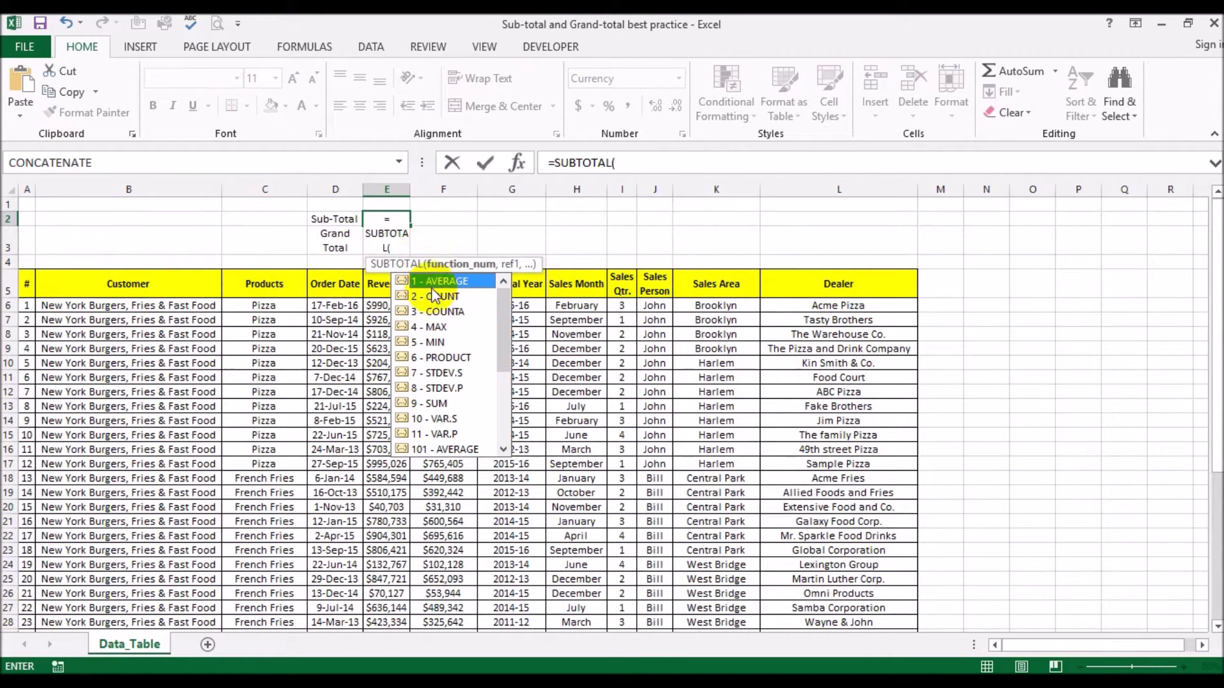
{"action": "double_click", "coordinate": [446, 403]}
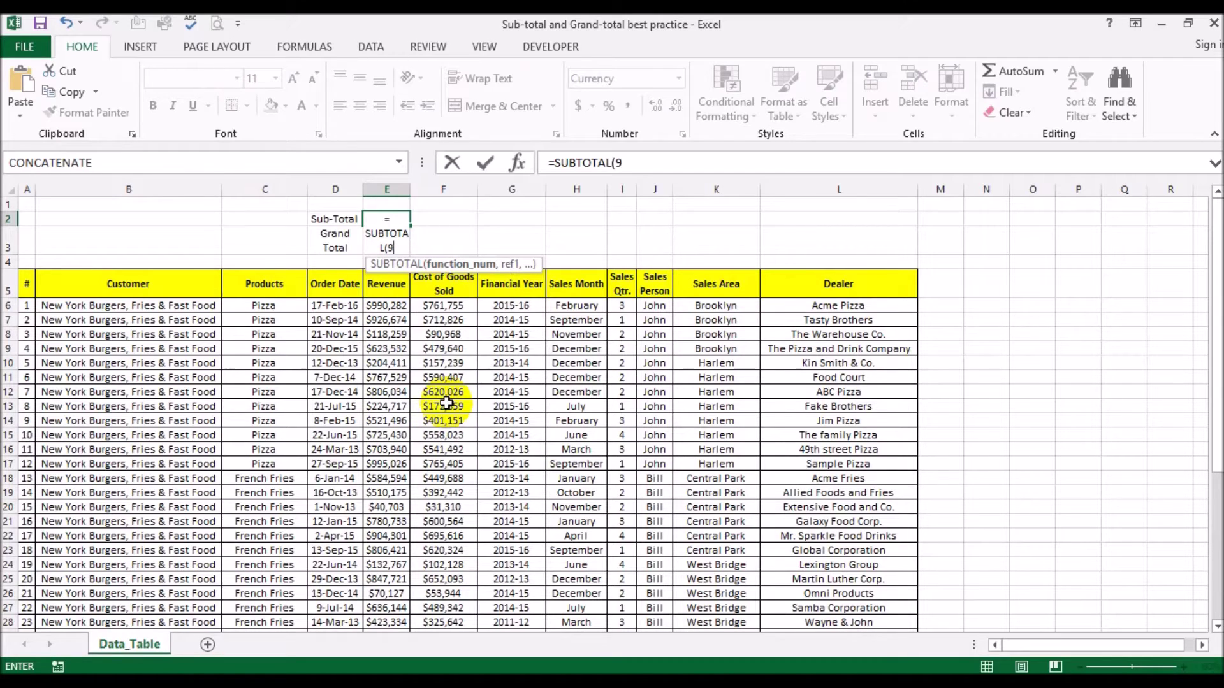
{"action": "type", "text": ","}
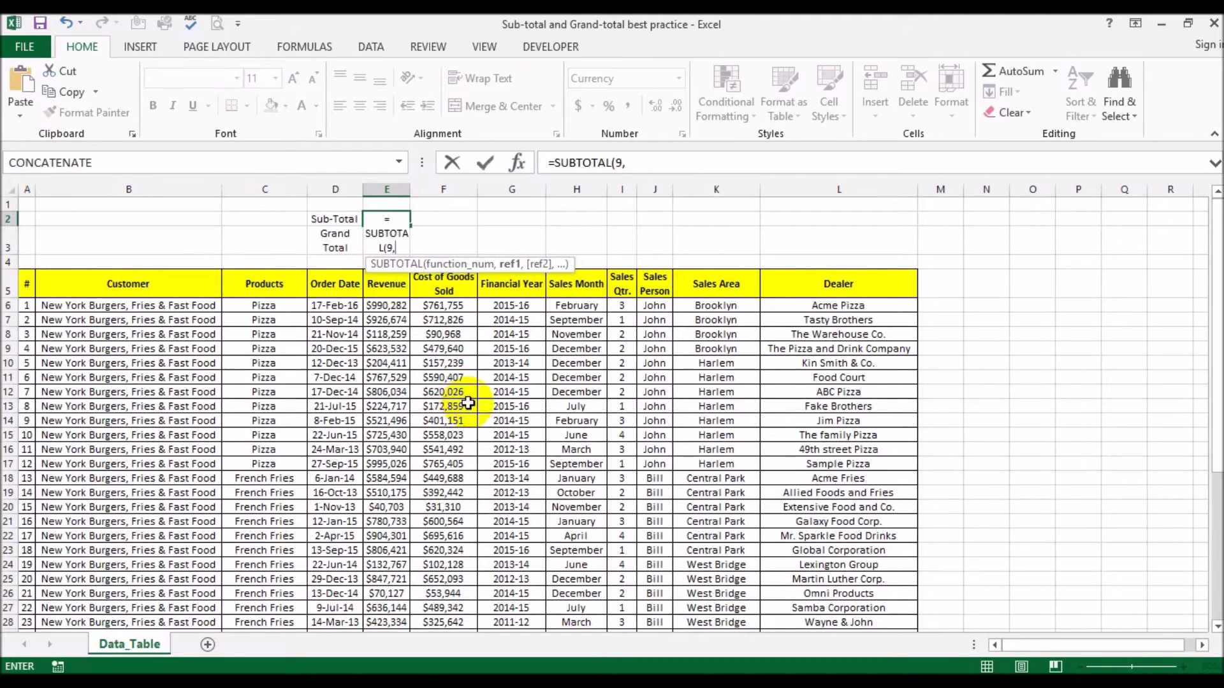
{"action": "left_click", "coordinate": [385, 307]}
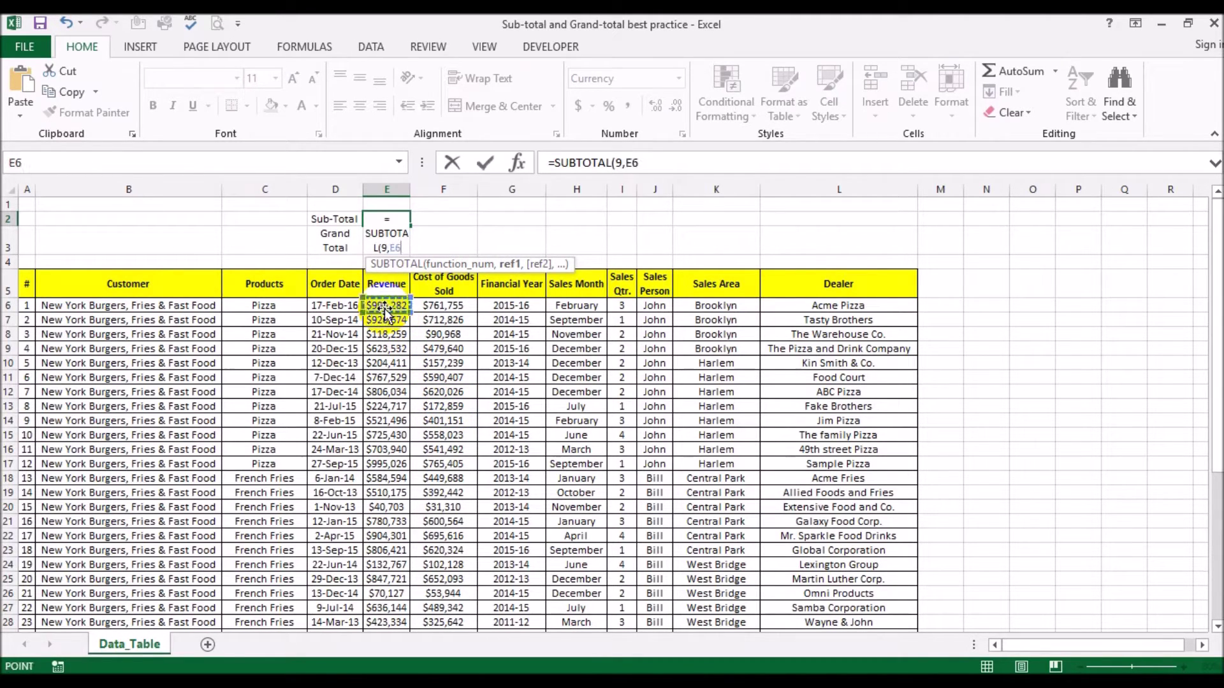
{"action": "key", "text": "ctrl+shift+Down"}
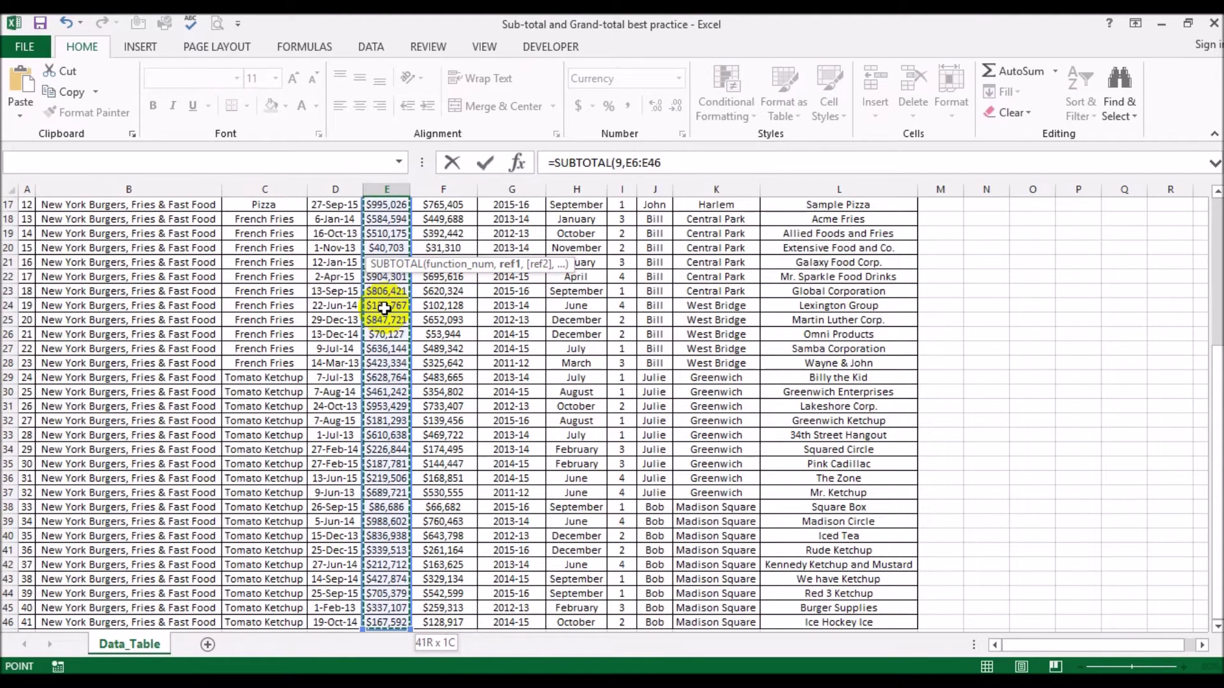
{"action": "key", "text": "Return"}
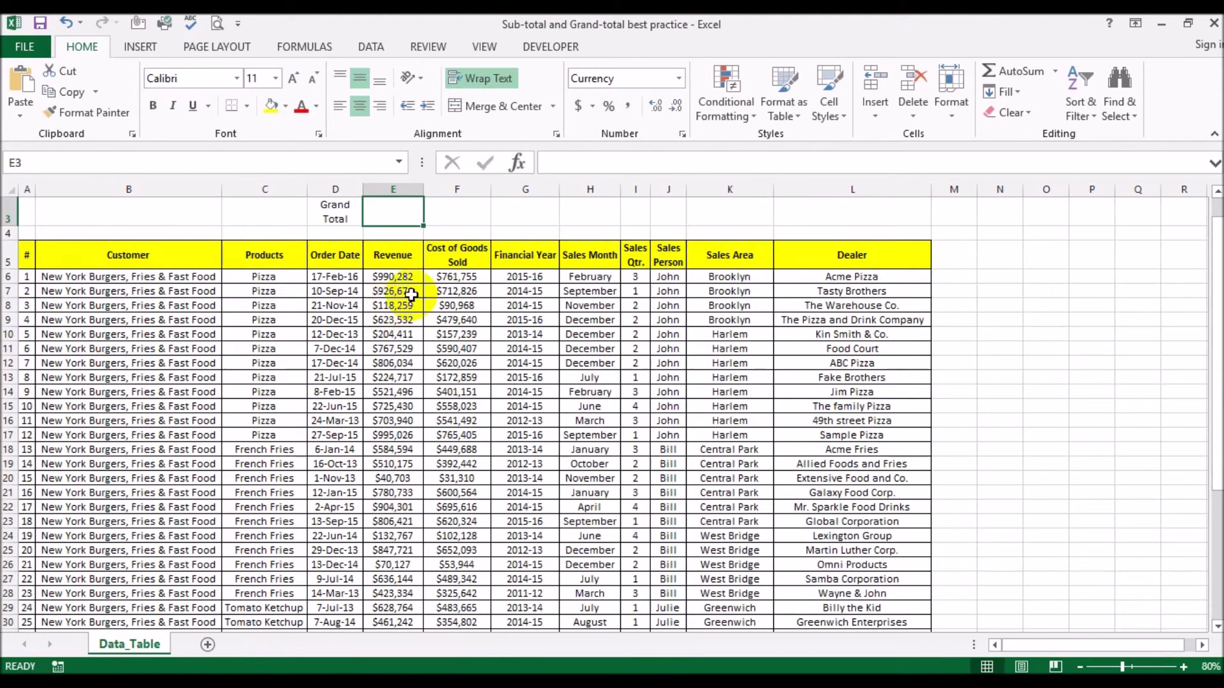
Step: Copy the E2 sub-total formula into F2 for Cost of Goods Sold and check both formulas
{"action": "scroll", "coordinate": [414, 291], "scroll_direction": "up", "scroll_amount": 1}
{"action": "left_click", "coordinate": [398, 218]}
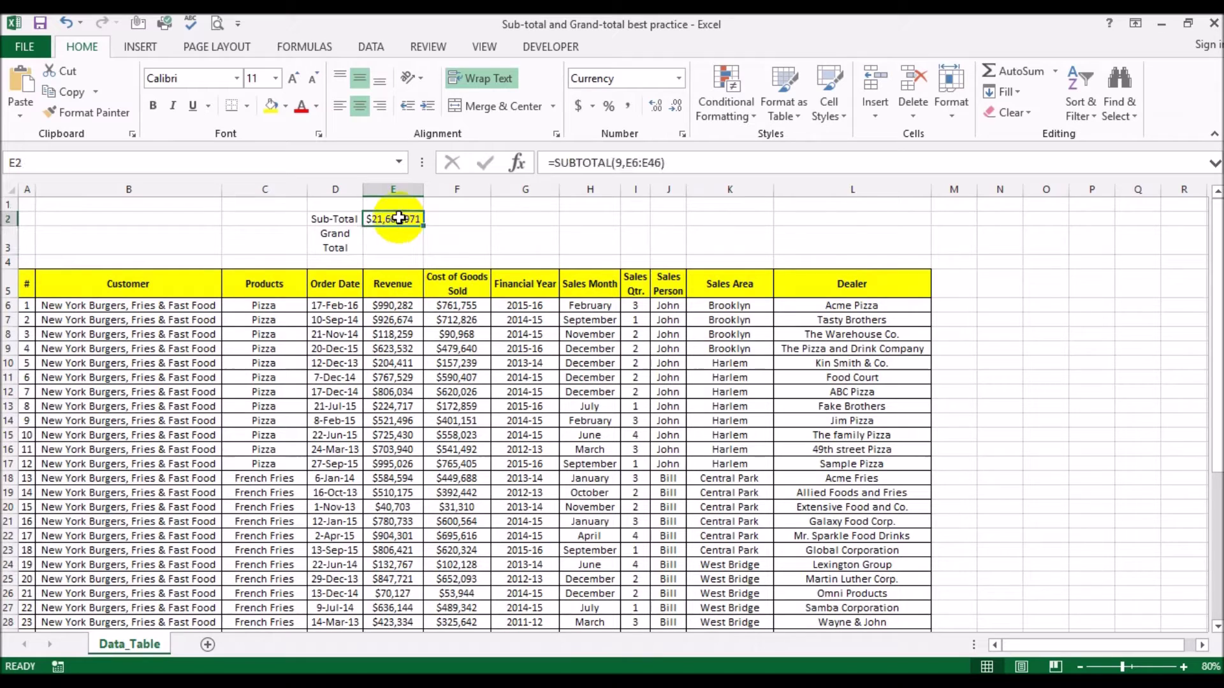
{"action": "key", "text": "ctrl+c"}
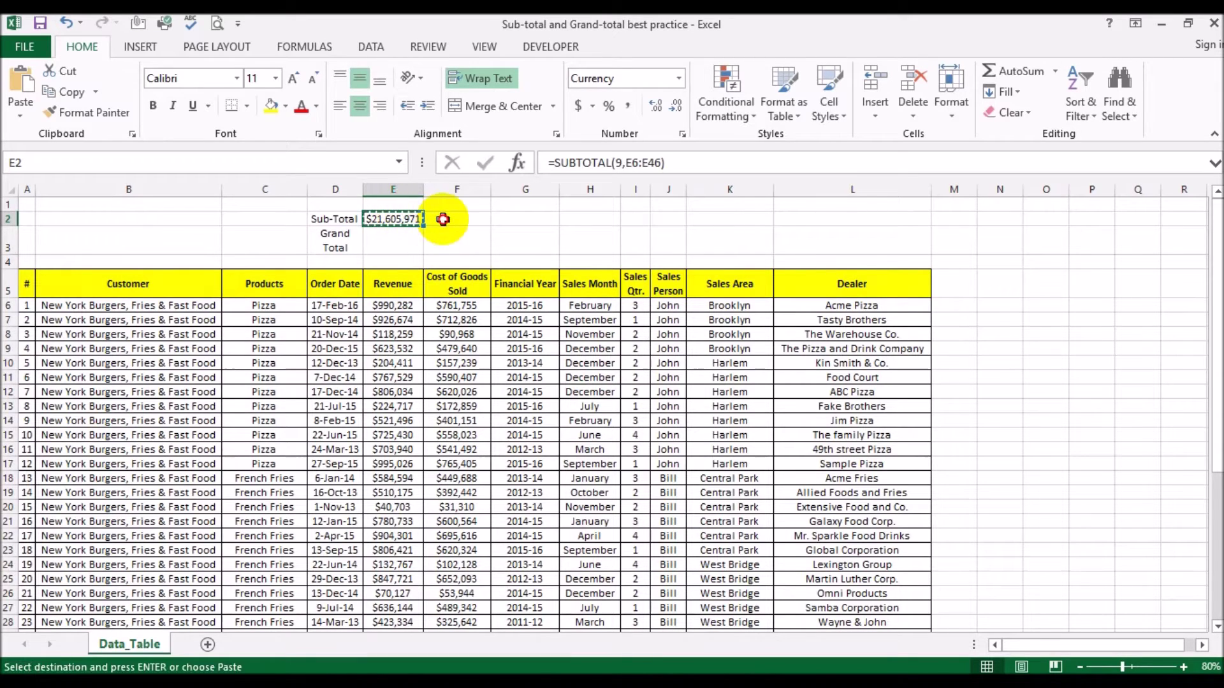
{"action": "left_click", "coordinate": [442, 219]}
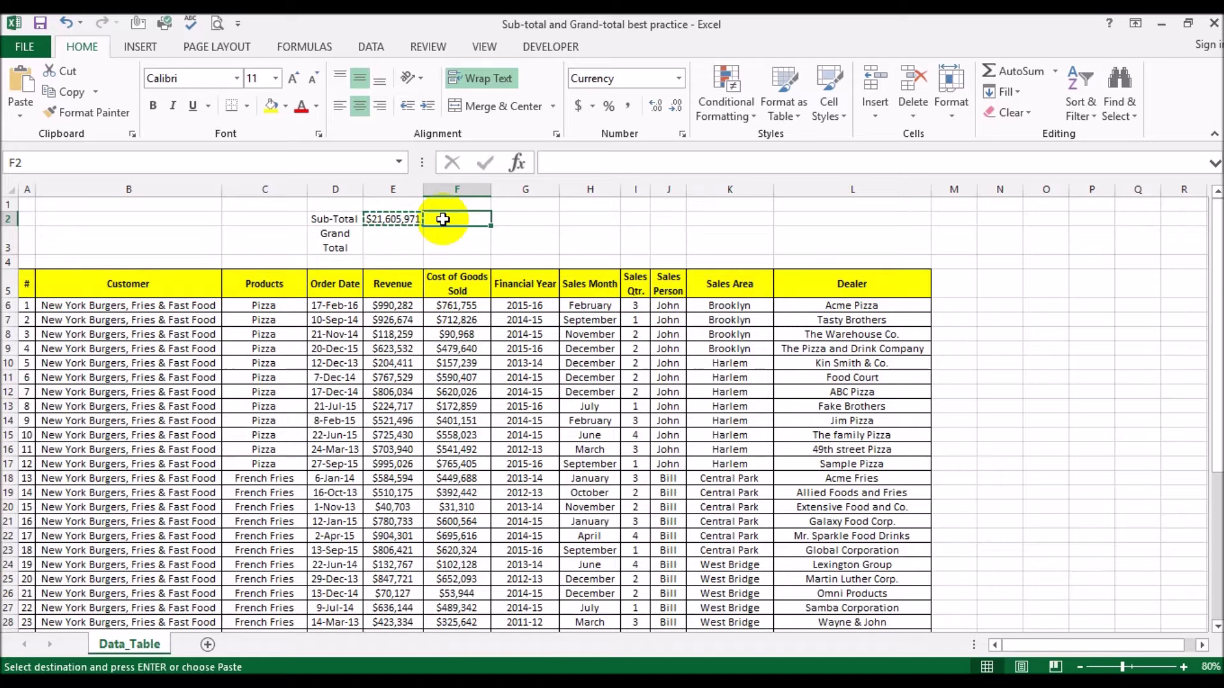
{"action": "key", "text": "Return"}
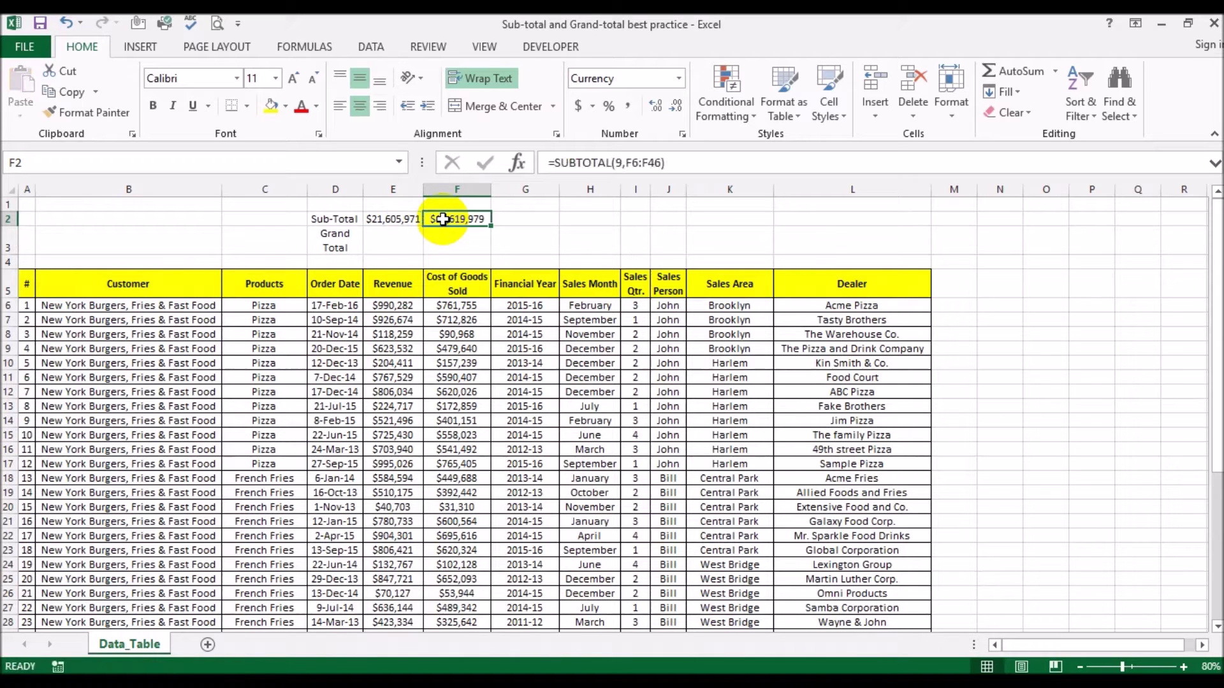
{"action": "left_click", "coordinate": [388, 219]}
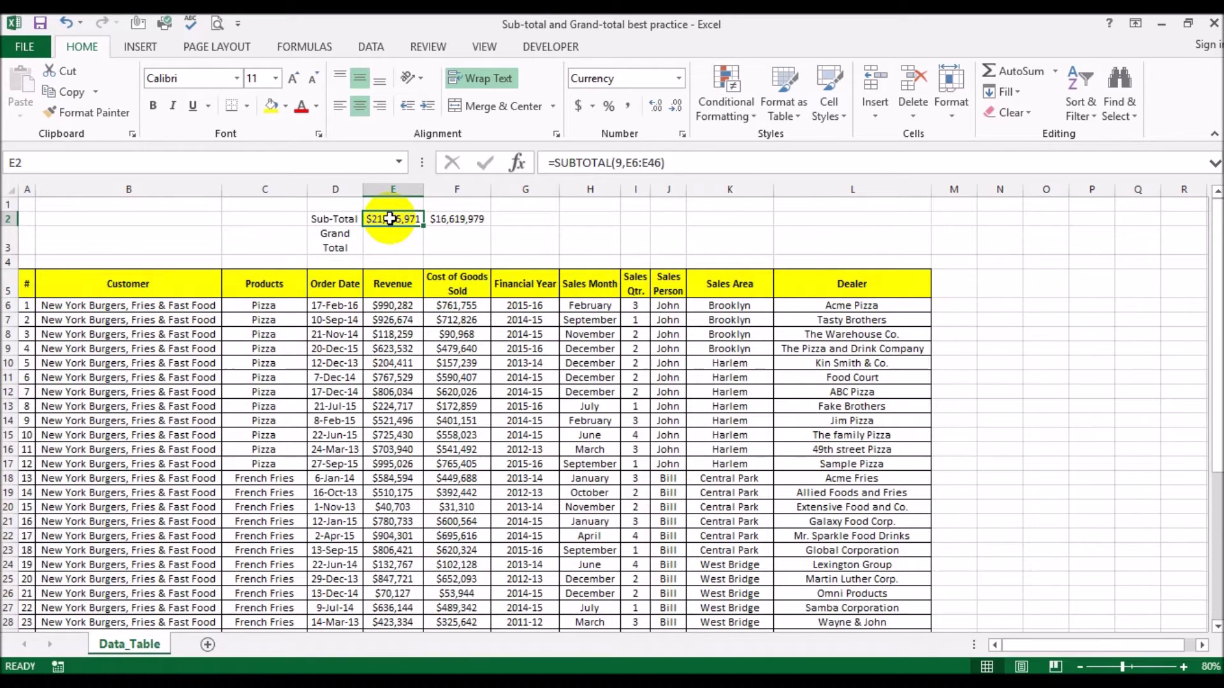
{"action": "left_click", "coordinate": [441, 222]}
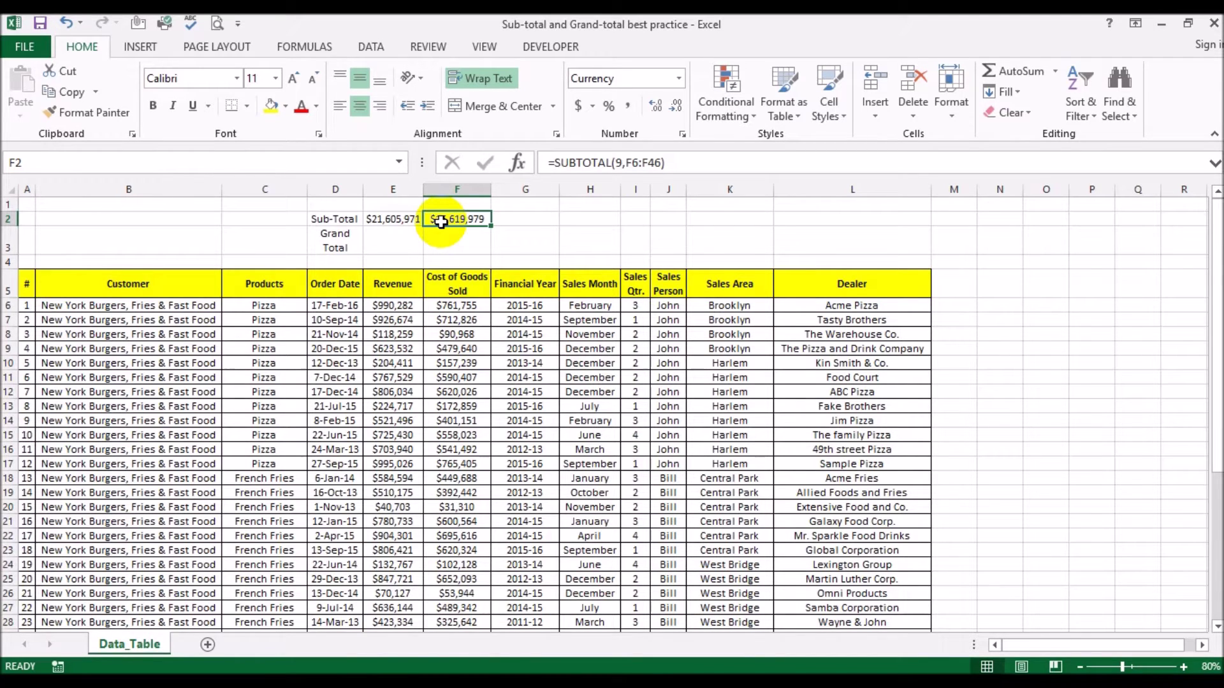
Step: Enter =SUM(E6:E46) in E3 for the Revenue grand total
{"action": "left_click", "coordinate": [389, 231]}
{"action": "type", "text": "=sum("}
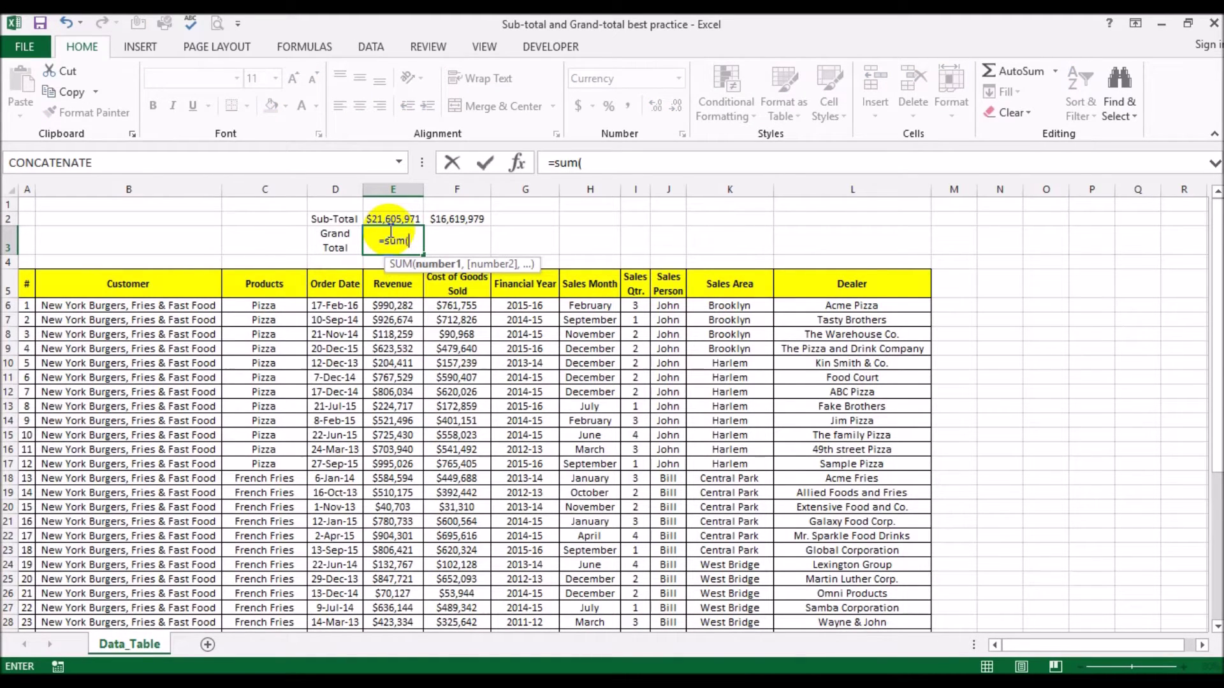
{"action": "left_click", "coordinate": [399, 306]}
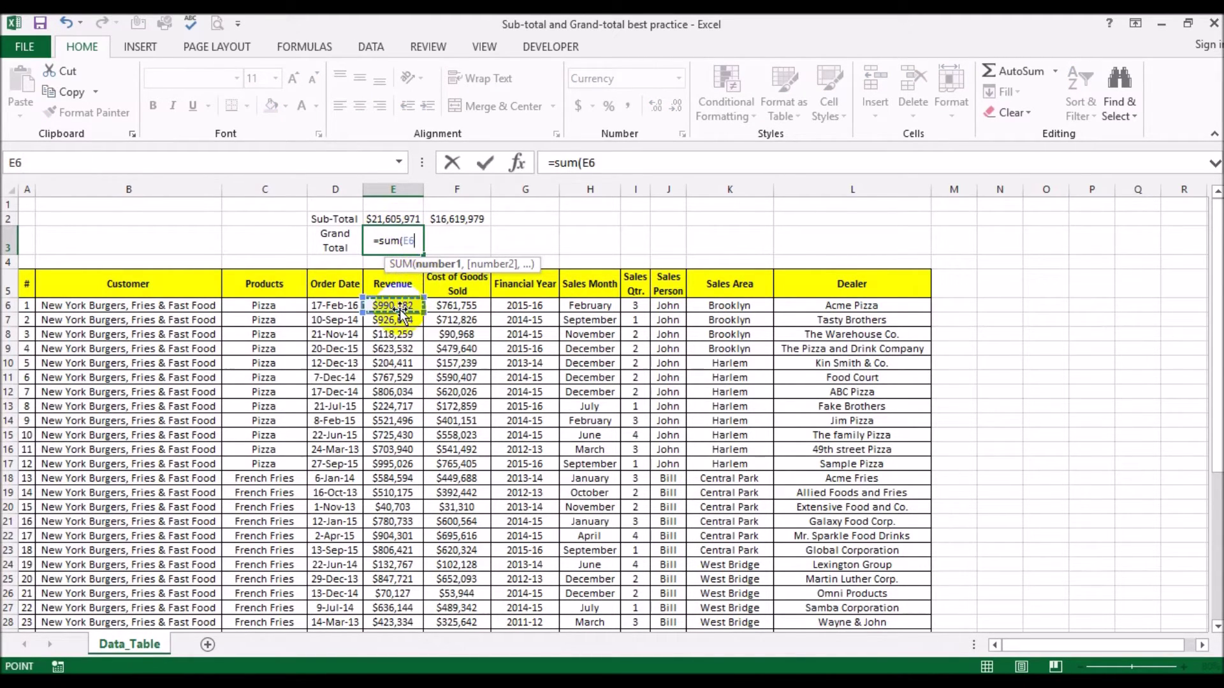
{"action": "key", "text": "ctrl+shift+Down"}
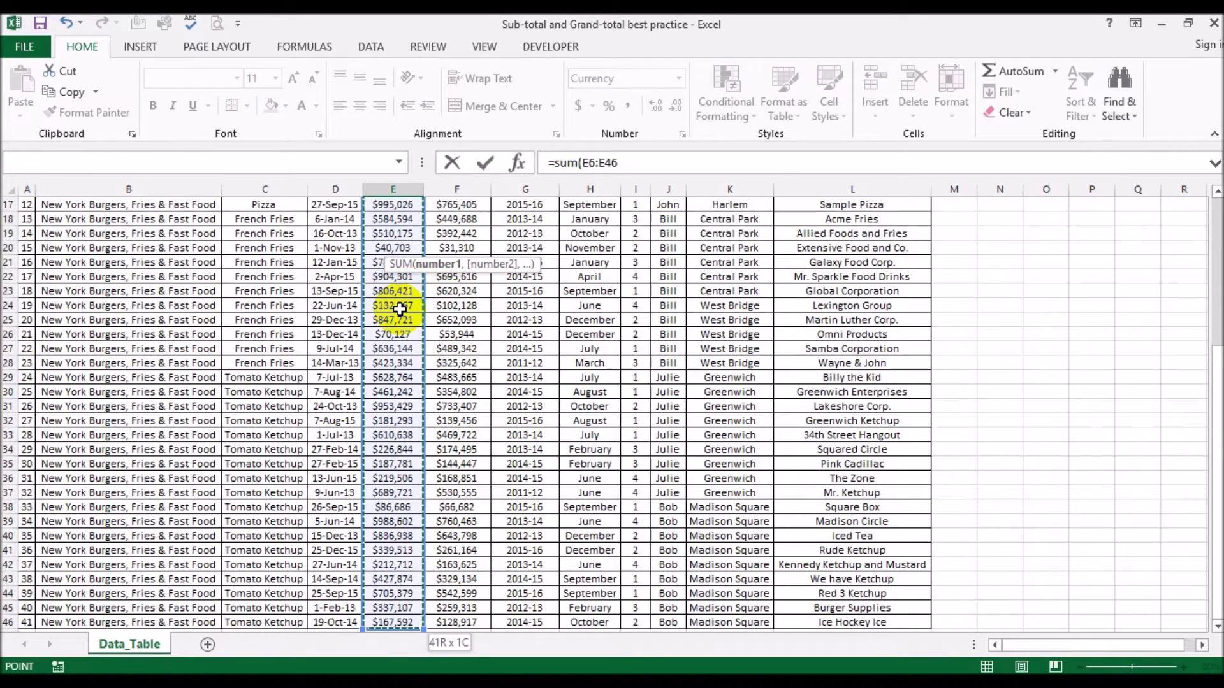
{"action": "key", "text": "Return"}
Step: Copy the E3 grand total formula into F3 for Cost of Goods Sold
{"action": "scroll", "coordinate": [400, 309], "scroll_direction": "up", "scroll_amount": 1}
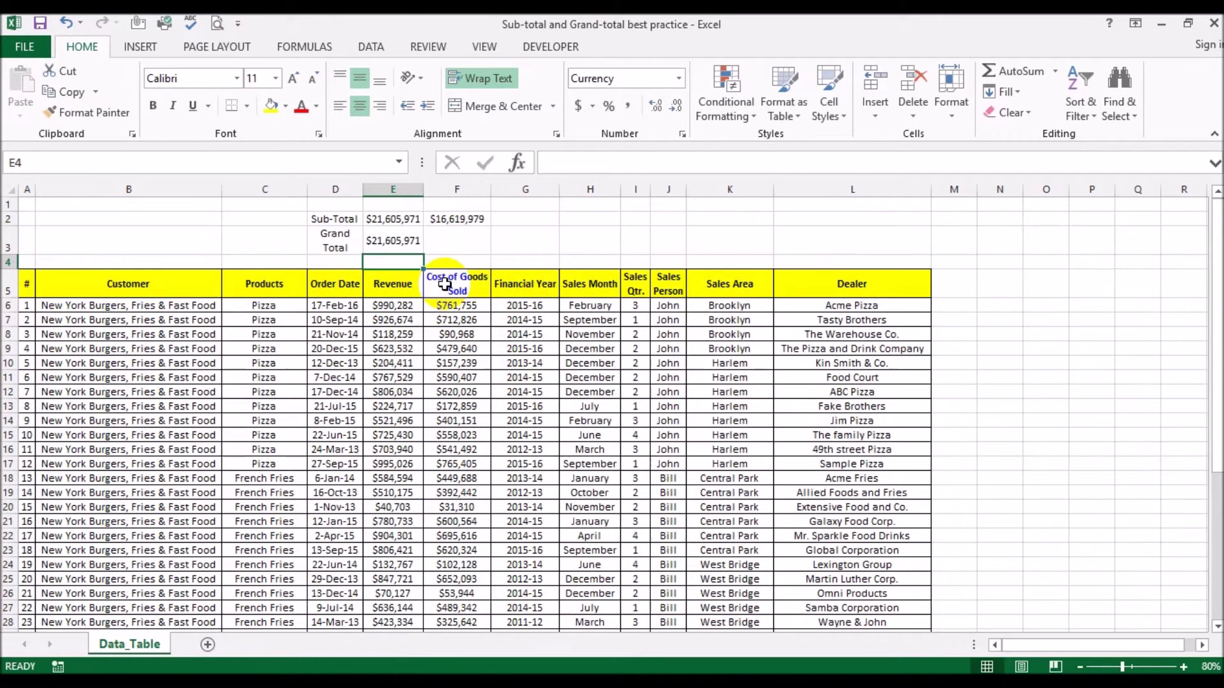
{"action": "left_click", "coordinate": [387, 245]}
{"action": "key", "text": "ctrl+c"}
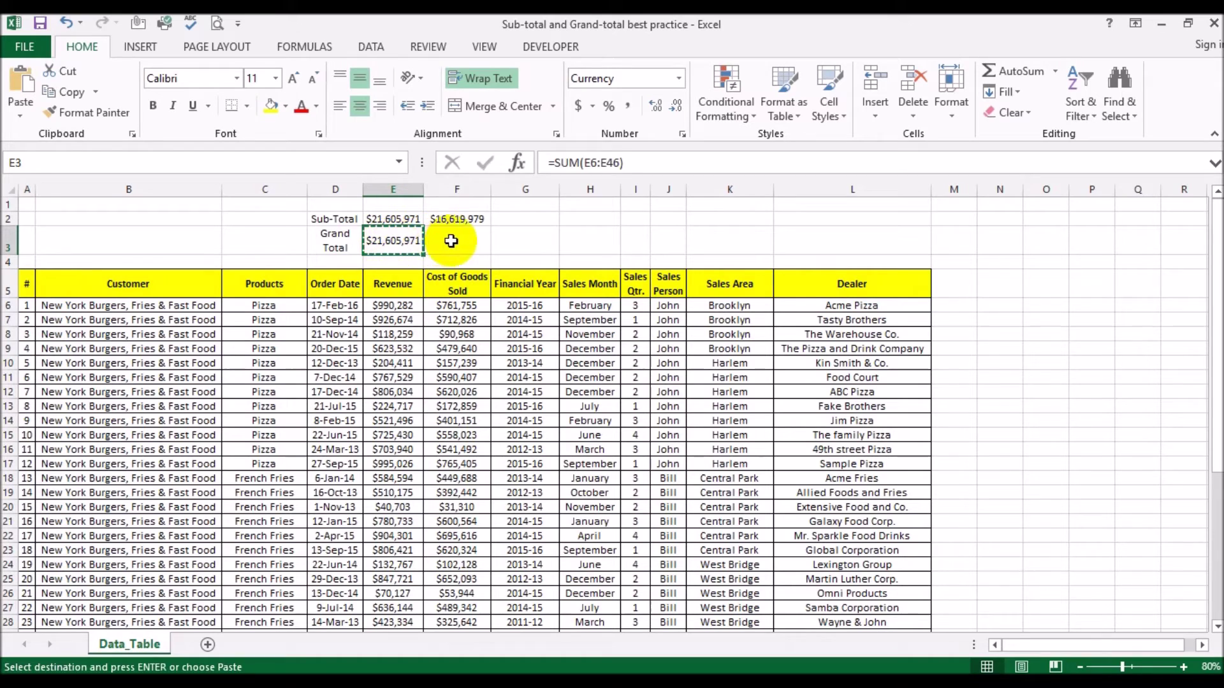
{"action": "left_click", "coordinate": [451, 240]}
{"action": "key", "text": "Return"}
{"action": "left_click", "coordinate": [457, 334]}
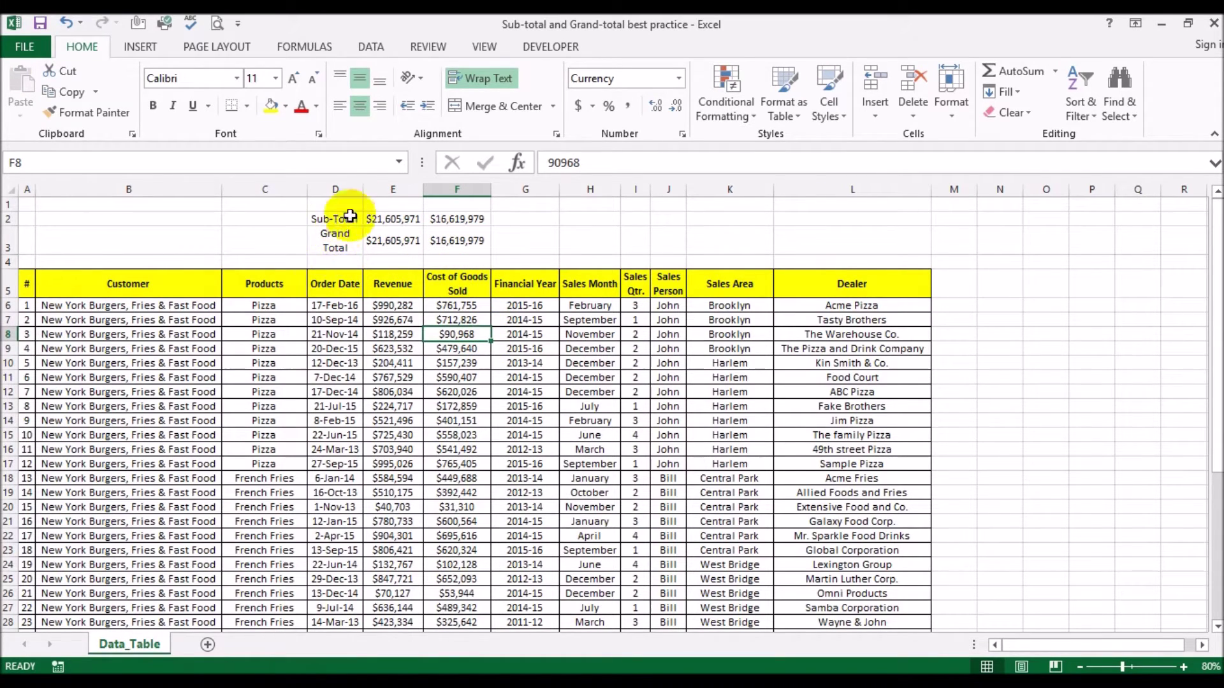
Step: Turn off wrap text for 'Grand Total' in D3 and widen column D to fit it
{"action": "left_click", "coordinate": [335, 242]}
{"action": "left_click", "coordinate": [465, 78]}
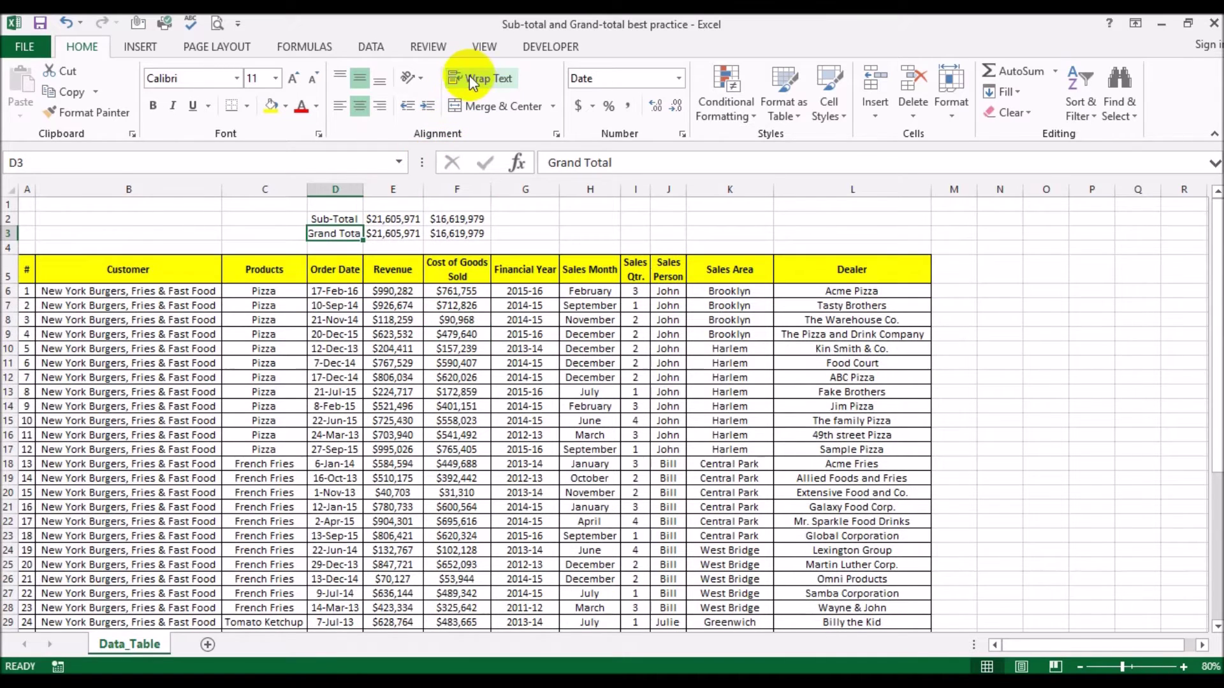
{"action": "left_click_drag", "start_coordinate": [364, 186], "coordinate": [371, 187]}
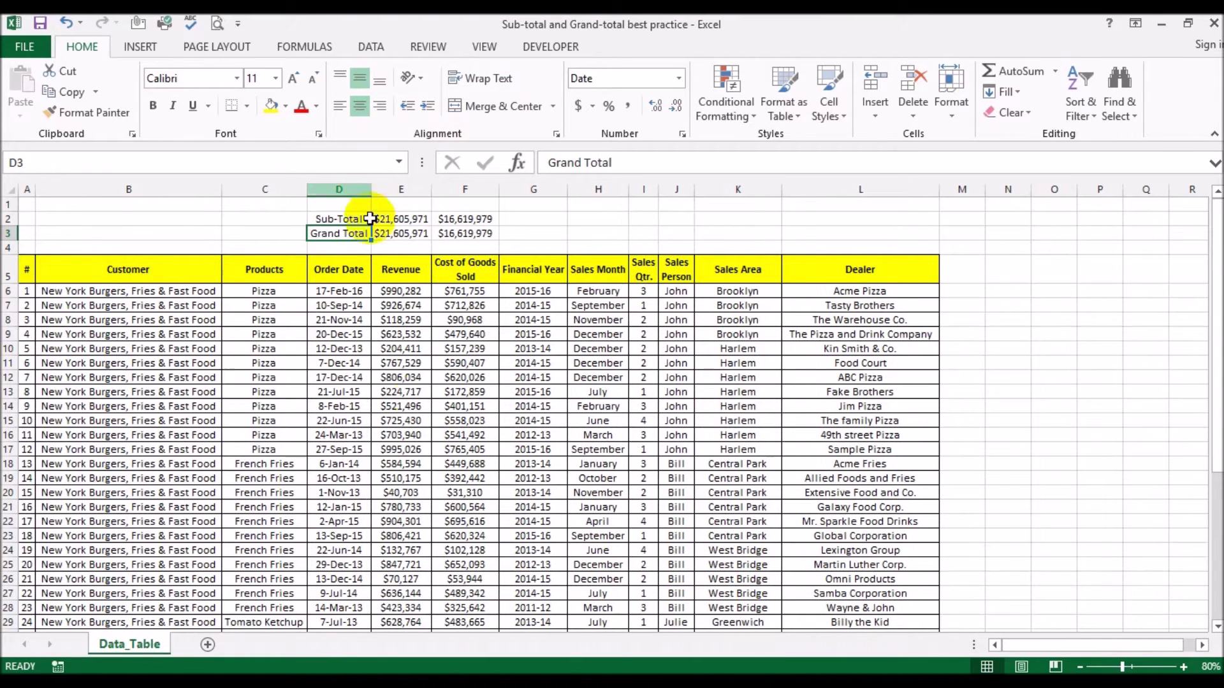
Step: Scroll through the data and select header row 5
{"action": "left_click", "coordinate": [424, 417]}
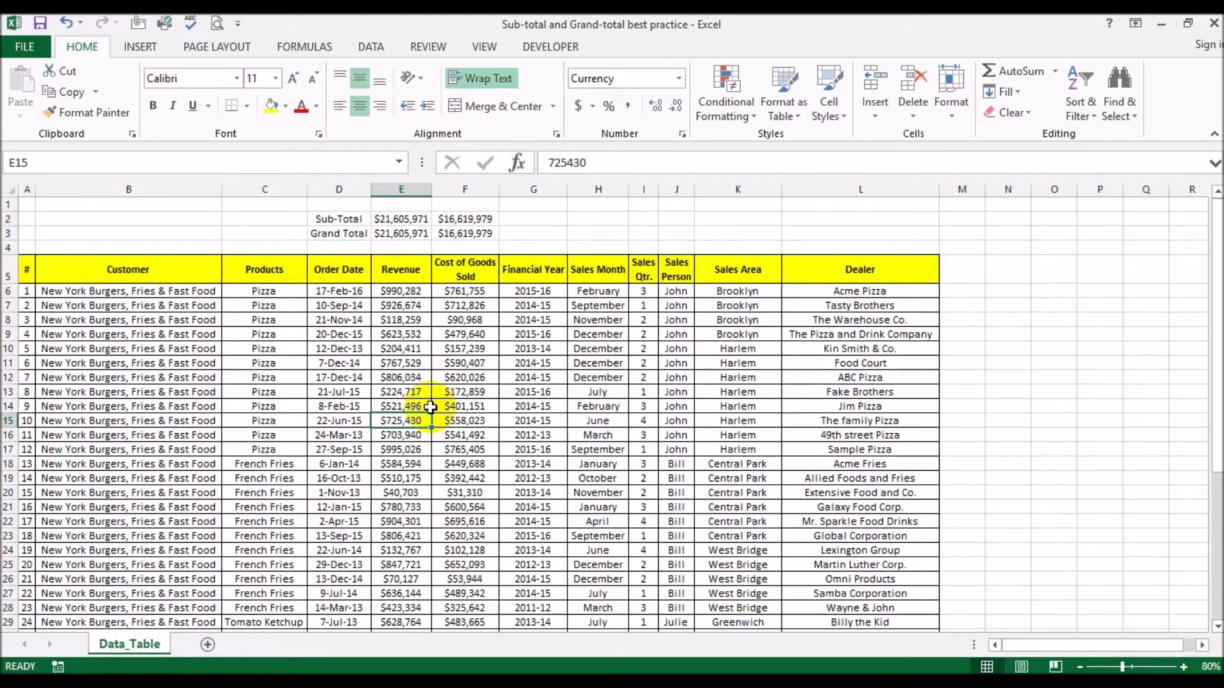
{"action": "scroll", "coordinate": [575, 320], "scroll_direction": "down", "scroll_amount": 2}
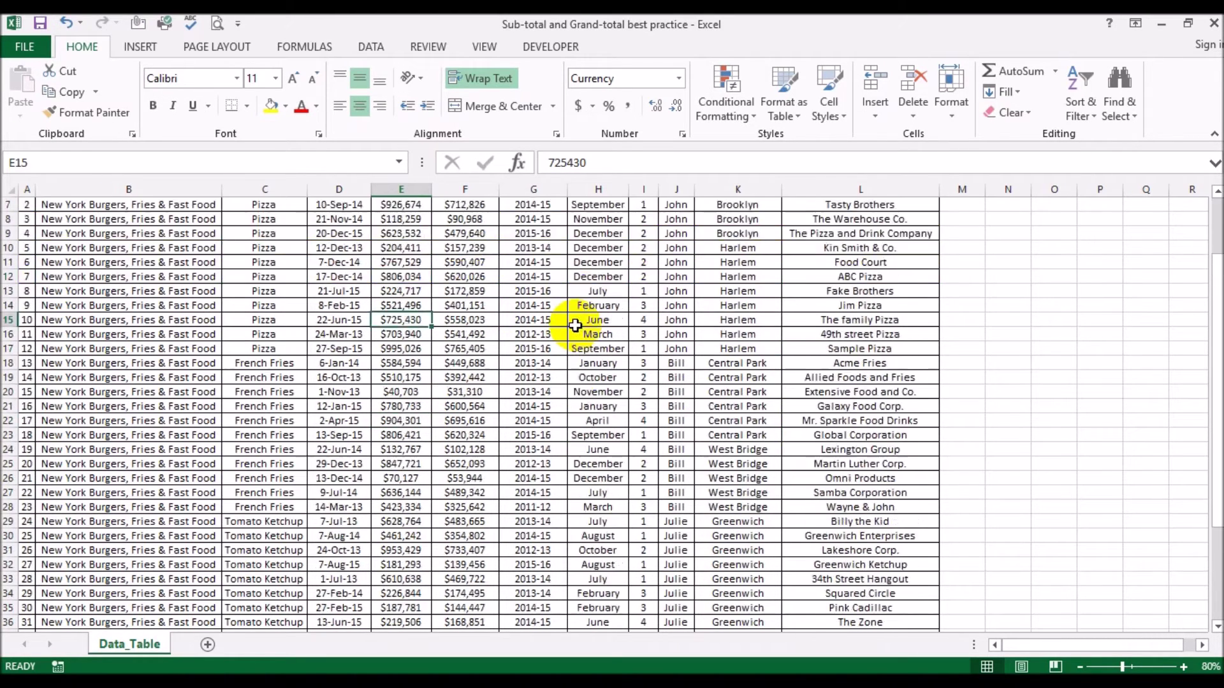
{"action": "scroll", "coordinate": [574, 320], "scroll_direction": "up", "scroll_amount": 2}
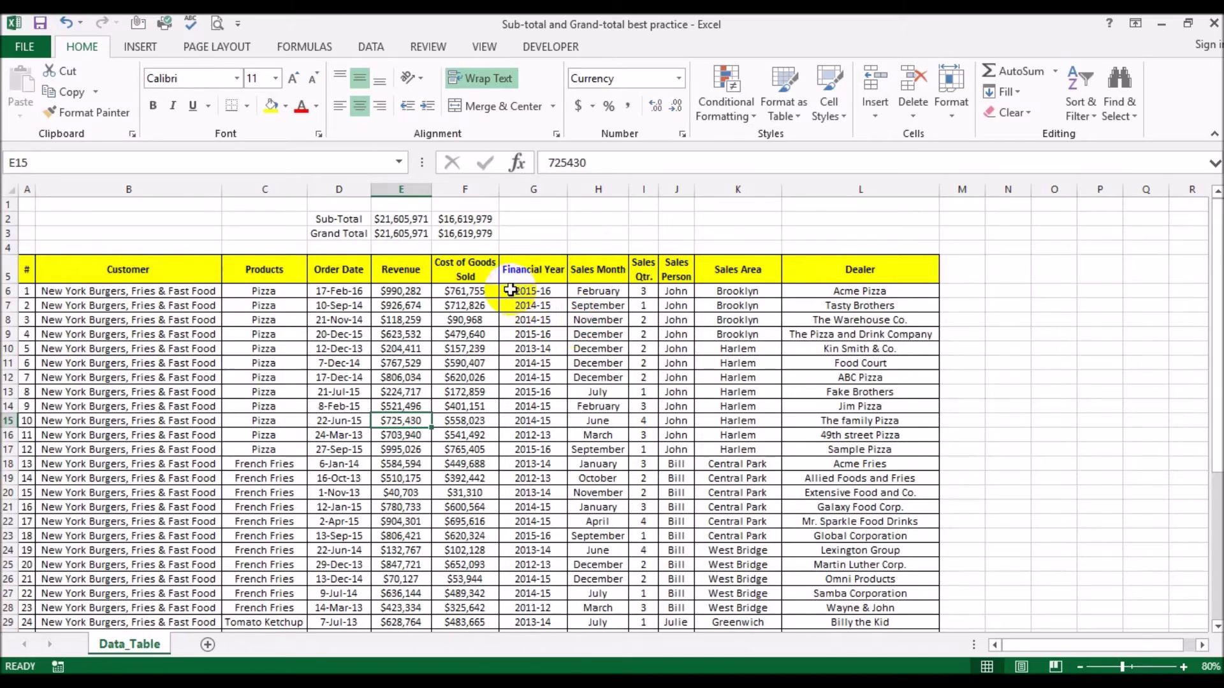
{"action": "scroll", "coordinate": [507, 288], "scroll_direction": "down", "scroll_amount": 2}
{"action": "scroll", "coordinate": [509, 287], "scroll_direction": "up", "scroll_amount": 2}
{"action": "scroll", "coordinate": [511, 285], "scroll_direction": "down", "scroll_amount": 2}
{"action": "scroll", "coordinate": [511, 285], "scroll_direction": "up", "scroll_amount": 2}
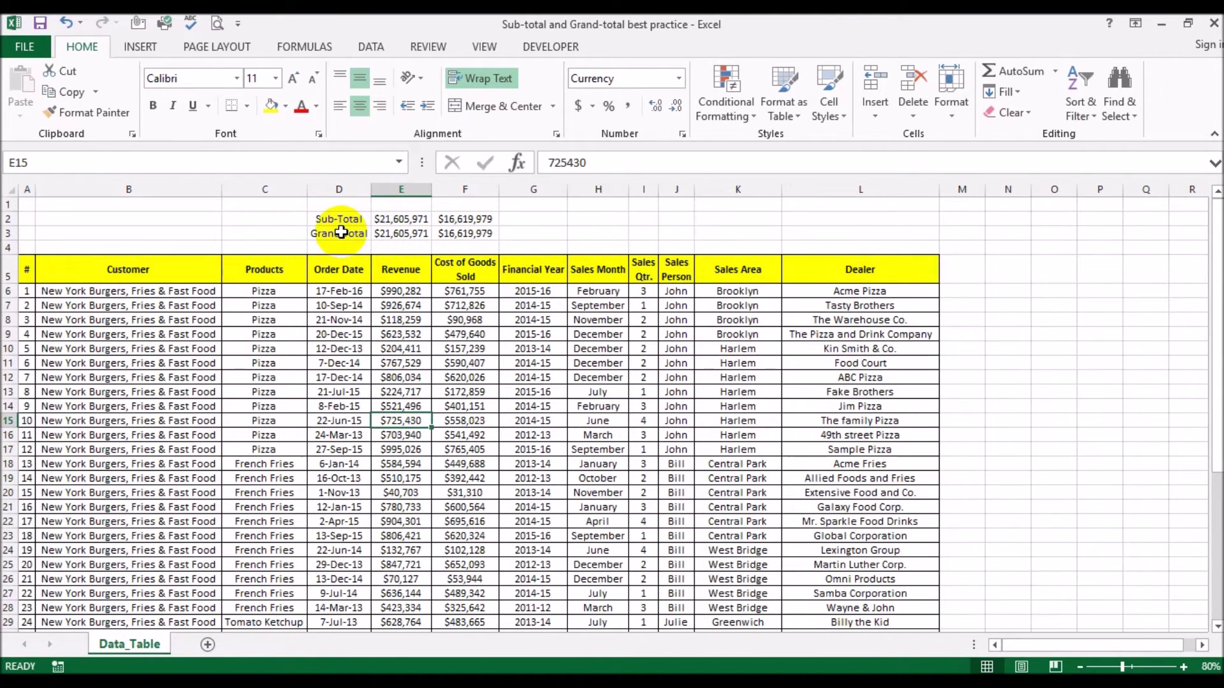
{"action": "scroll", "coordinate": [463, 281], "scroll_direction": "down", "scroll_amount": 4}
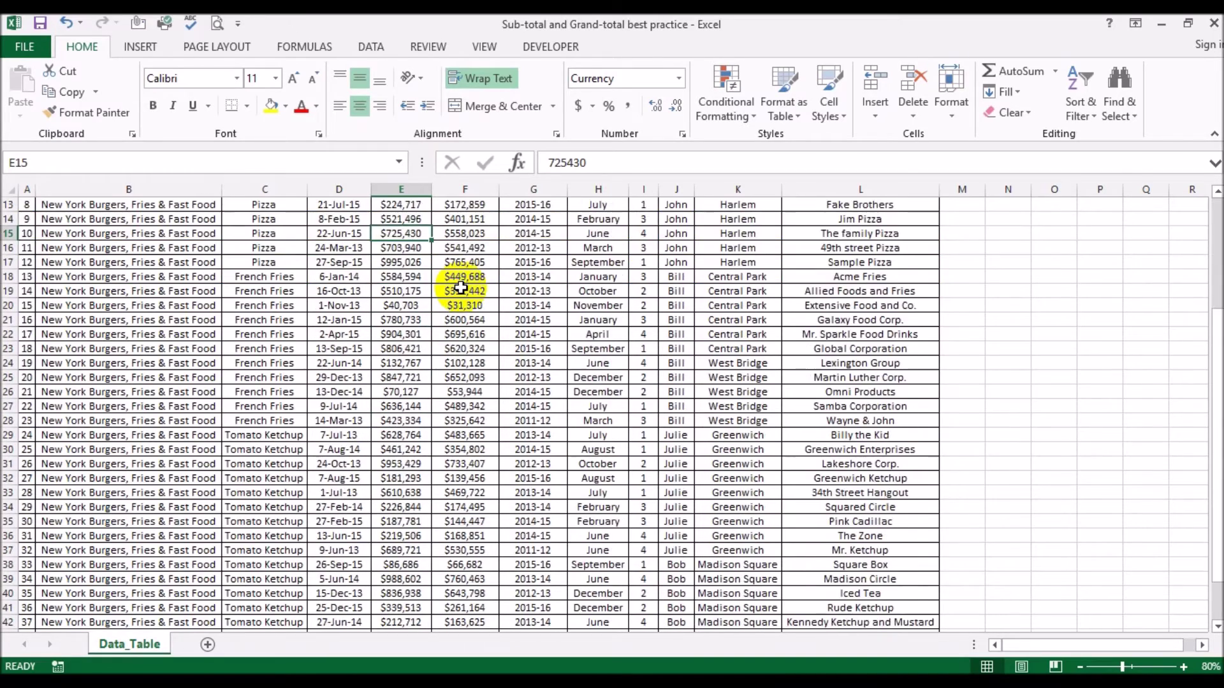
{"action": "scroll", "coordinate": [461, 287], "scroll_direction": "up", "scroll_amount": 4}
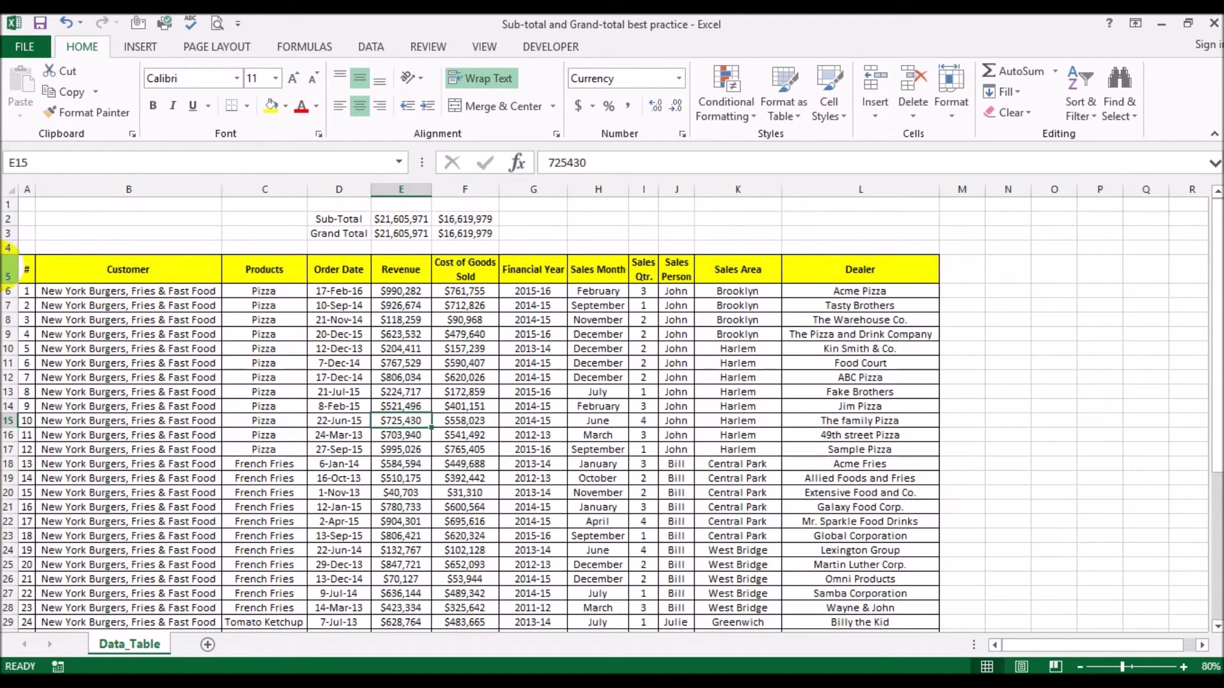
{"action": "left_click", "coordinate": [8, 271]}
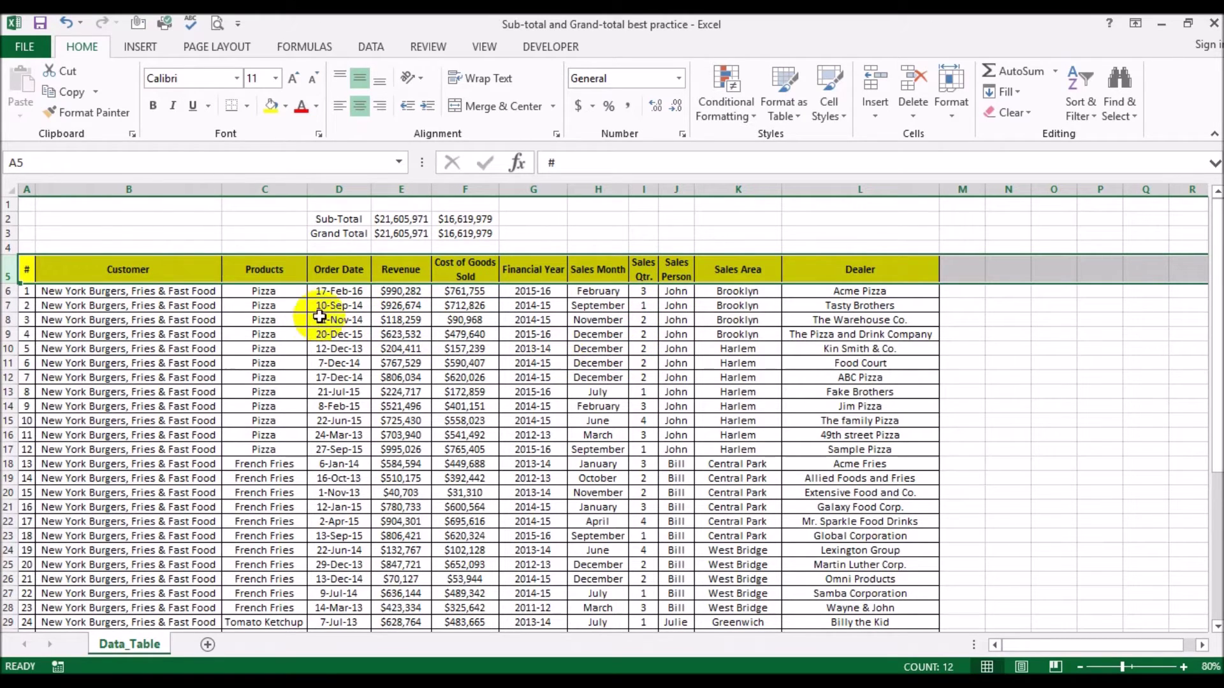
Step: Freeze panes at cell C6 so rows 1–5 stay fixed
{"action": "left_click", "coordinate": [273, 292]}
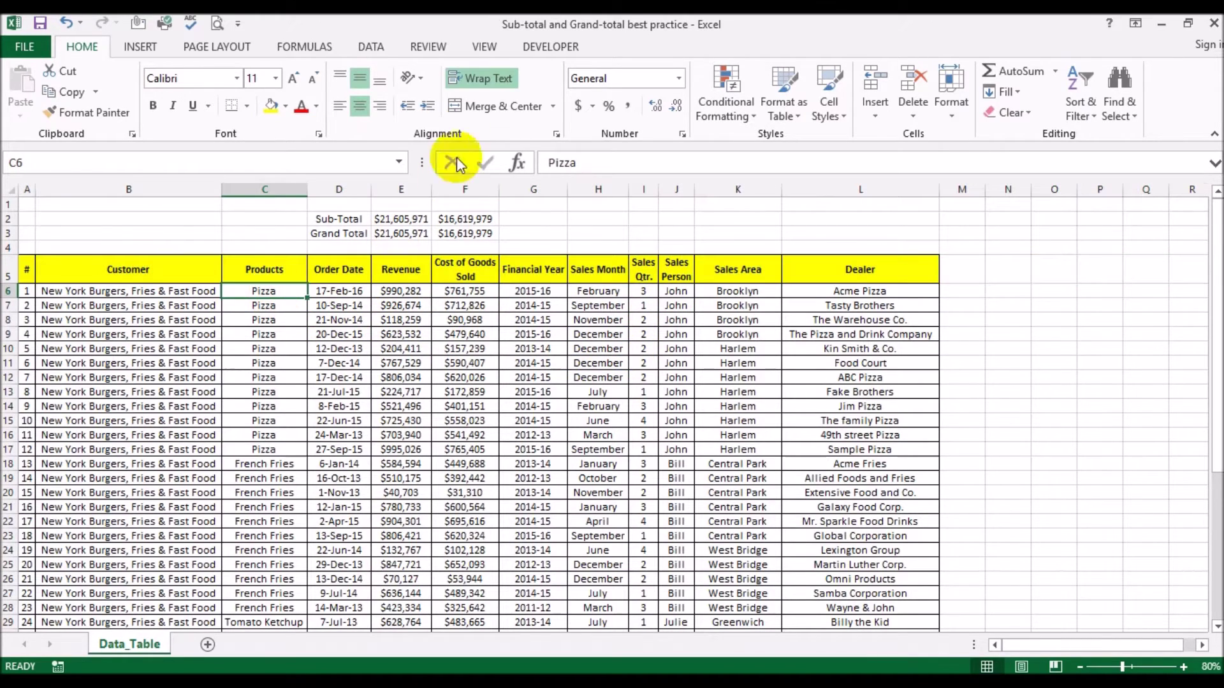
{"action": "left_click", "coordinate": [482, 46]}
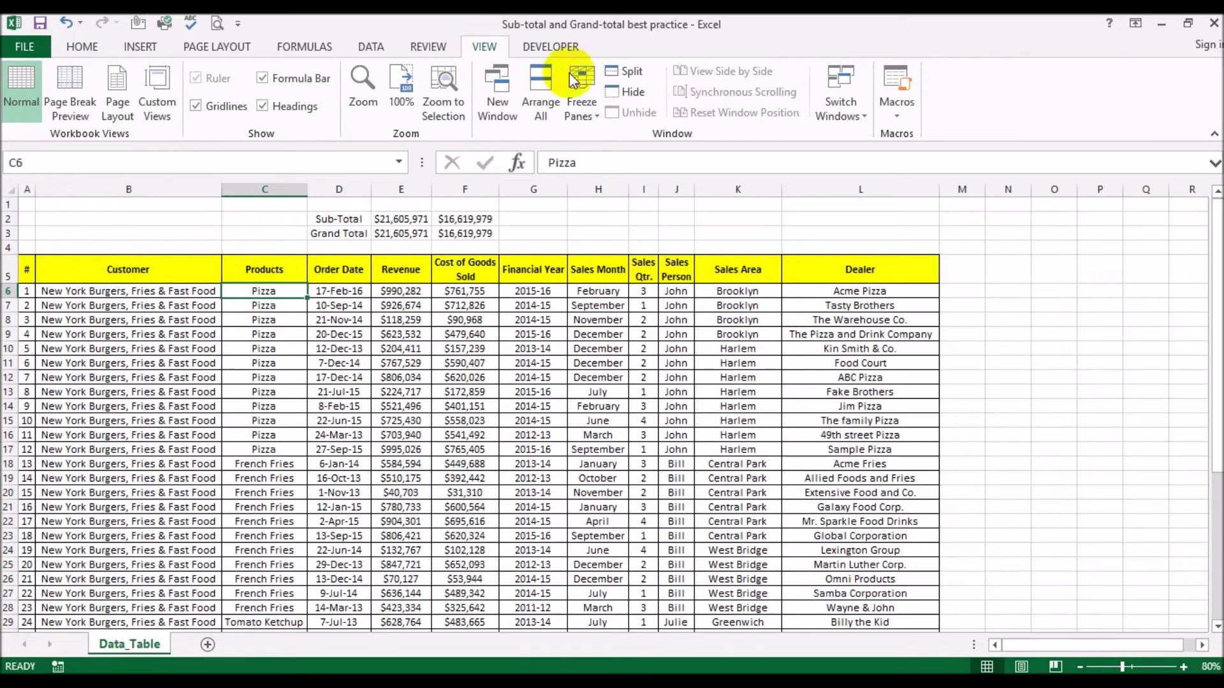
{"action": "left_click", "coordinate": [595, 116]}
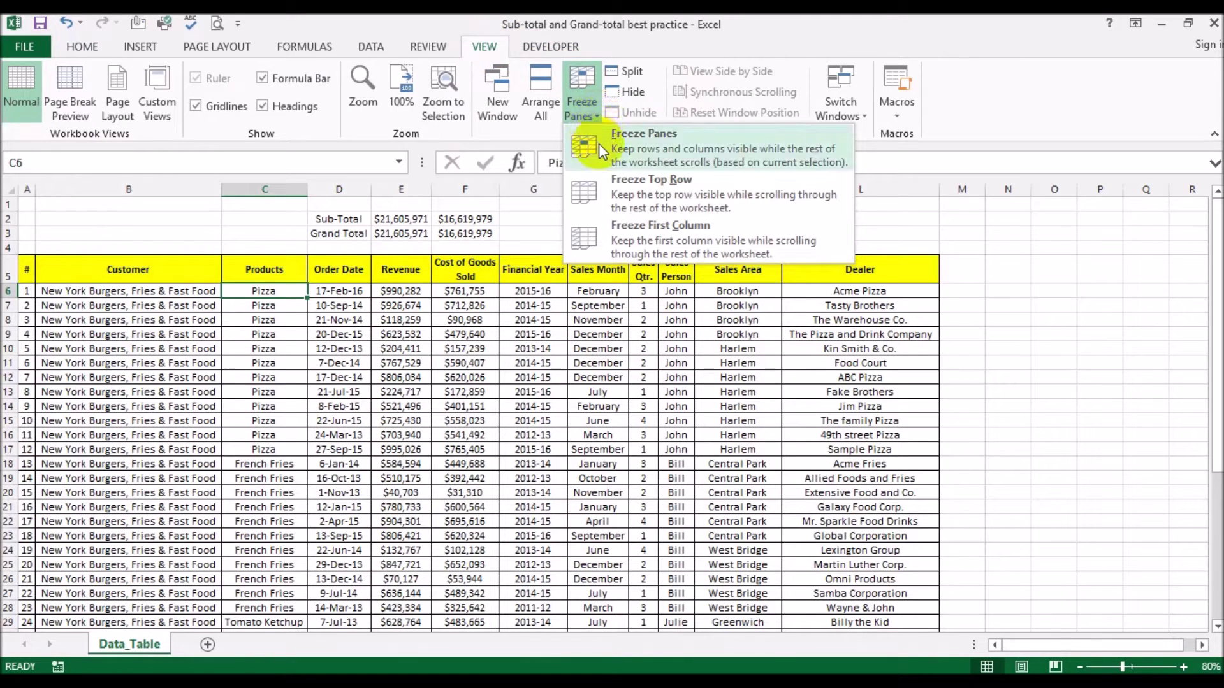
{"action": "left_click", "coordinate": [599, 144]}
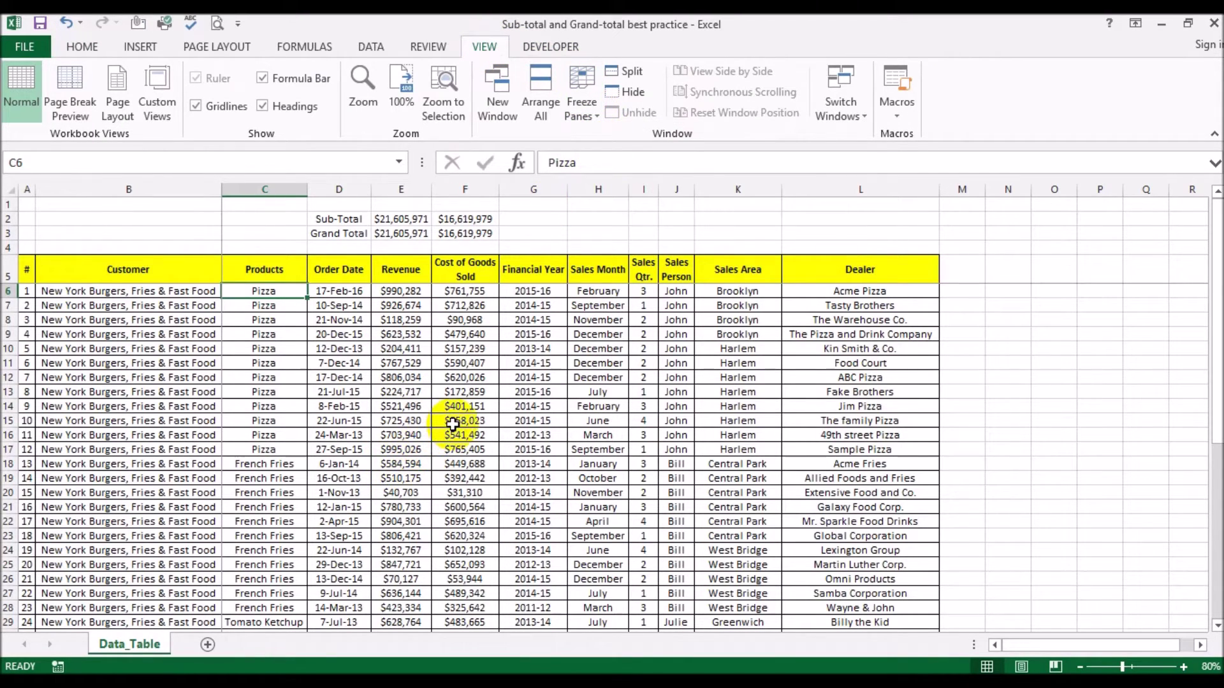
Step: Scroll the sales data up and down to confirm rows 1–5 stay in place
{"action": "scroll", "coordinate": [459, 419], "scroll_direction": "down", "scroll_amount": 3}
{"action": "scroll", "coordinate": [459, 419], "scroll_direction": "down", "scroll_amount": 2}
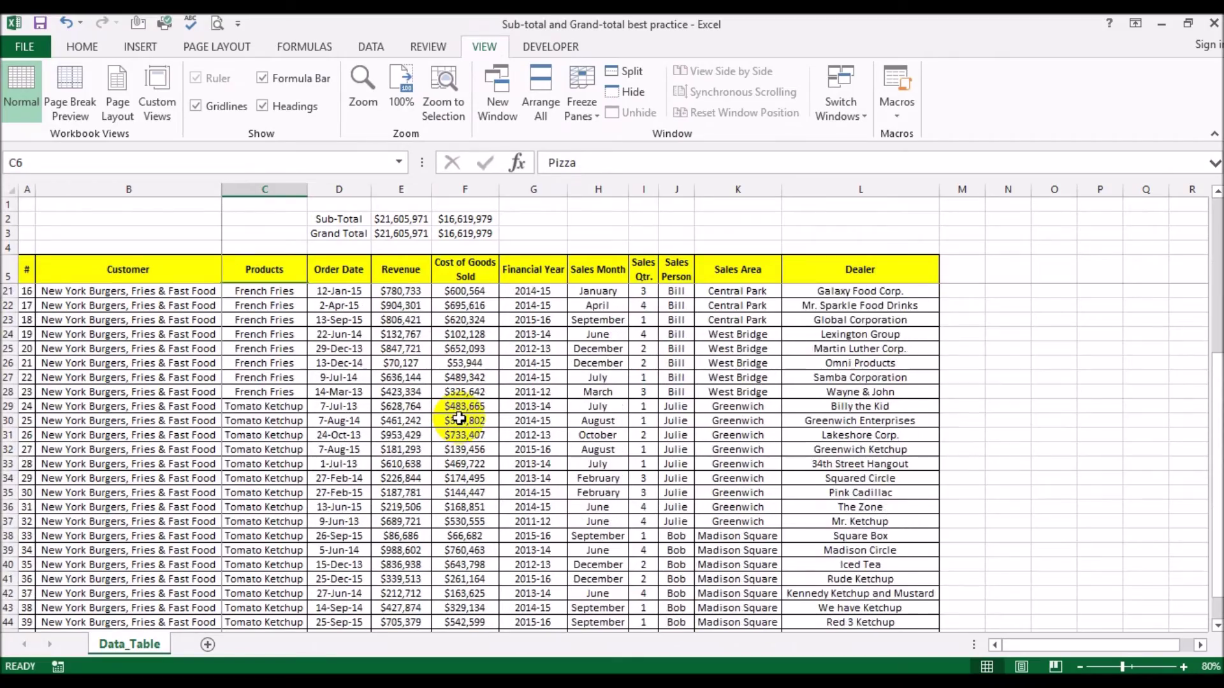
{"action": "scroll", "coordinate": [460, 418], "scroll_direction": "up", "scroll_amount": 4}
{"action": "scroll", "coordinate": [460, 418], "scroll_direction": "down", "scroll_amount": 4}
{"action": "scroll", "coordinate": [460, 419], "scroll_direction": "up", "scroll_amount": 4}
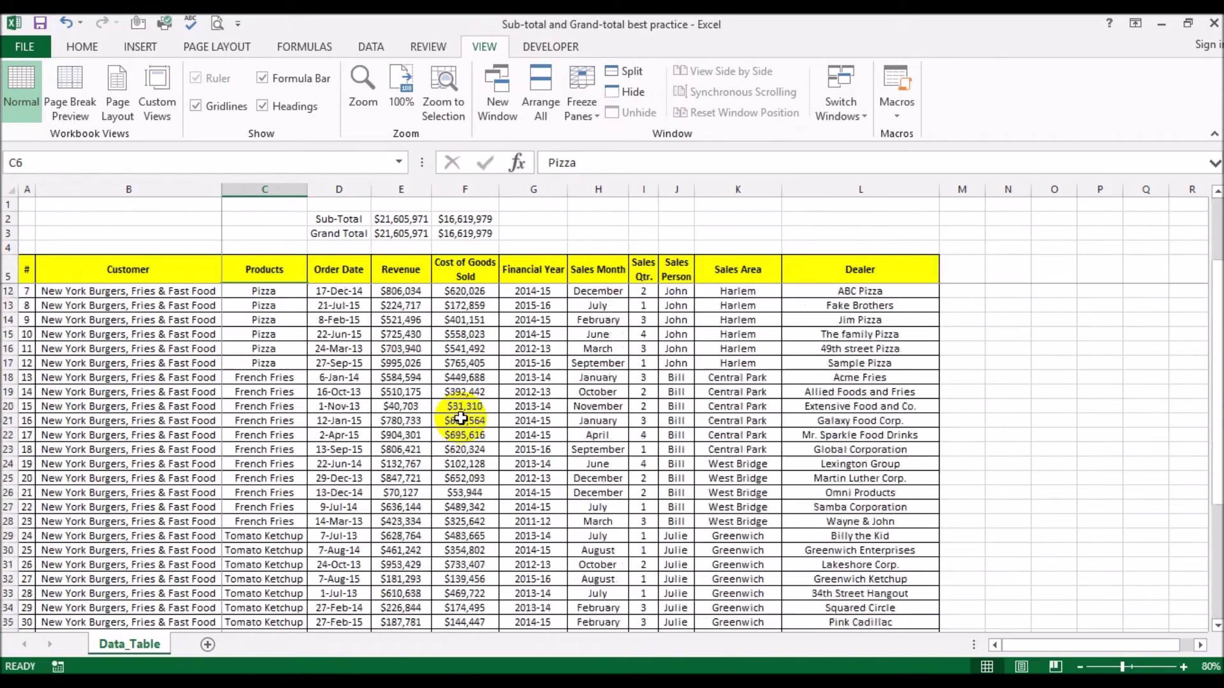
{"action": "scroll", "coordinate": [460, 419], "scroll_direction": "up", "scroll_amount": 1}
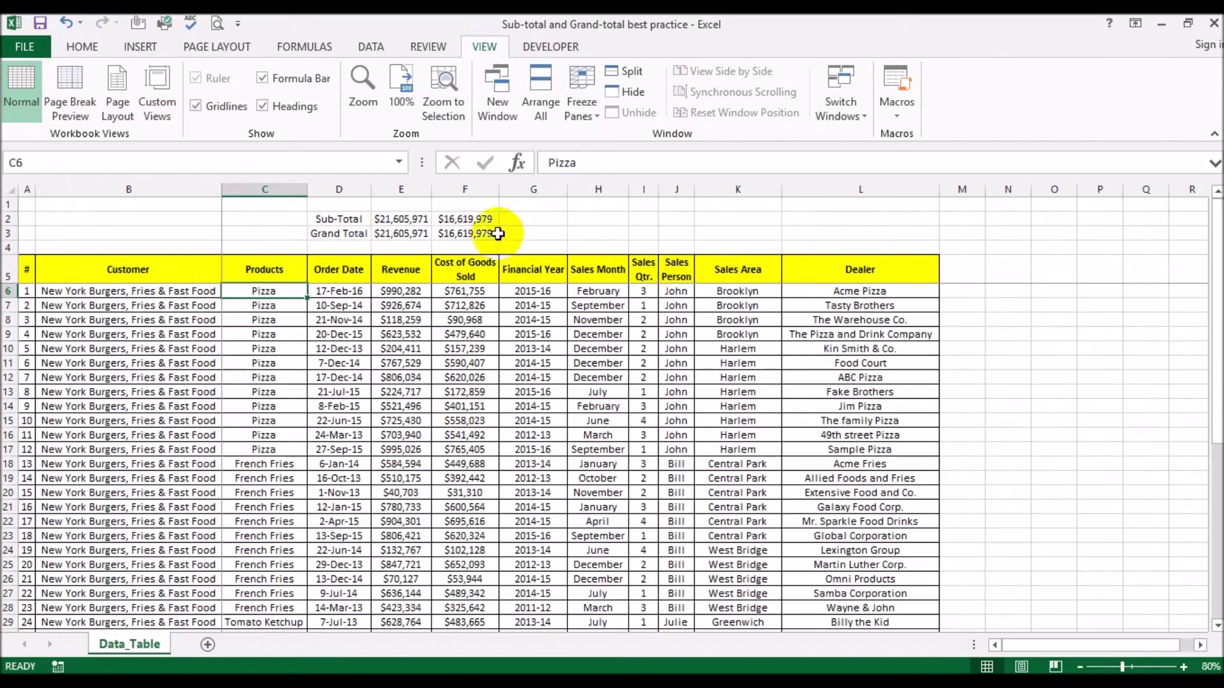
{"action": "scroll", "coordinate": [702, 422], "scroll_direction": "down", "scroll_amount": 2}
{"action": "scroll", "coordinate": [702, 421], "scroll_direction": "down", "scroll_amount": 10}
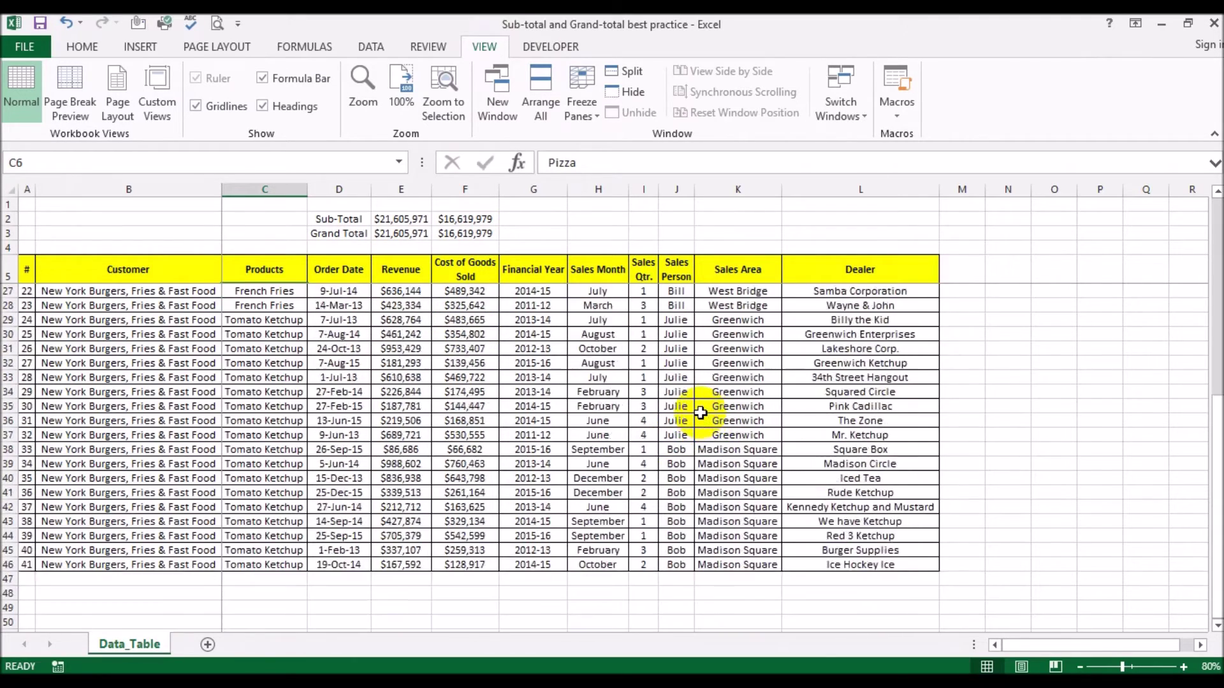
{"action": "scroll", "coordinate": [701, 413], "scroll_direction": "up", "scroll_amount": 13}
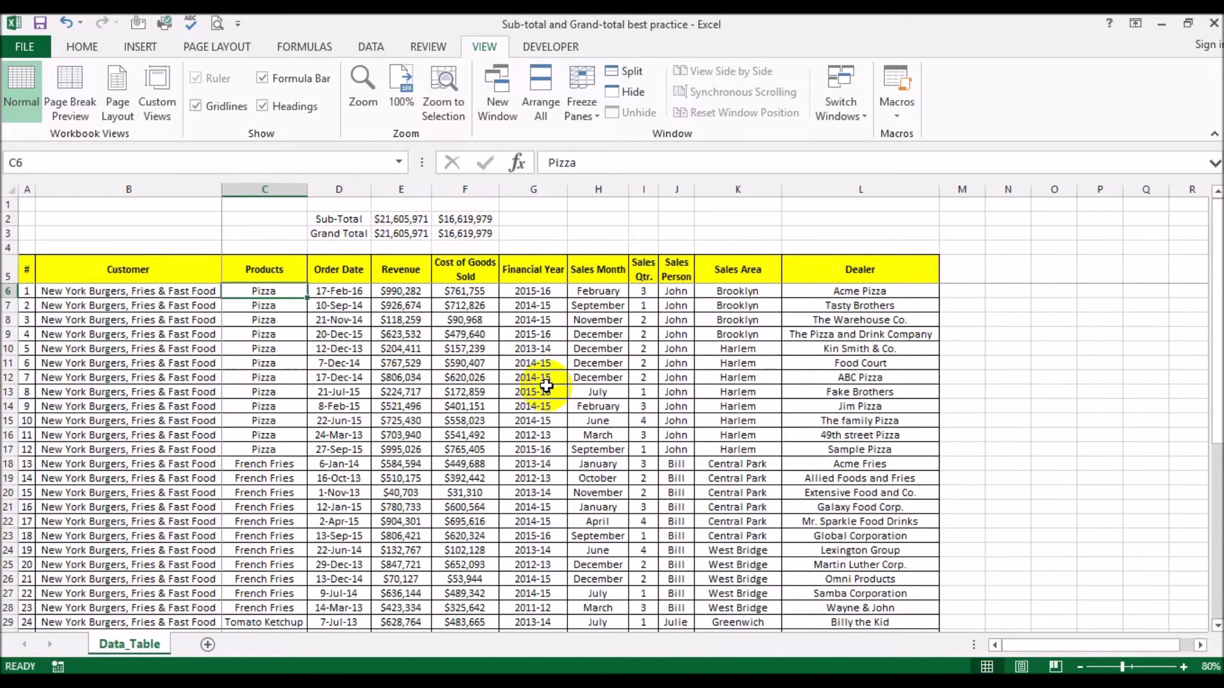
Step: Add filter drop-downs to the table headers in row 5 with Ctrl+Shift+L
{"action": "left_click", "coordinate": [5, 273]}
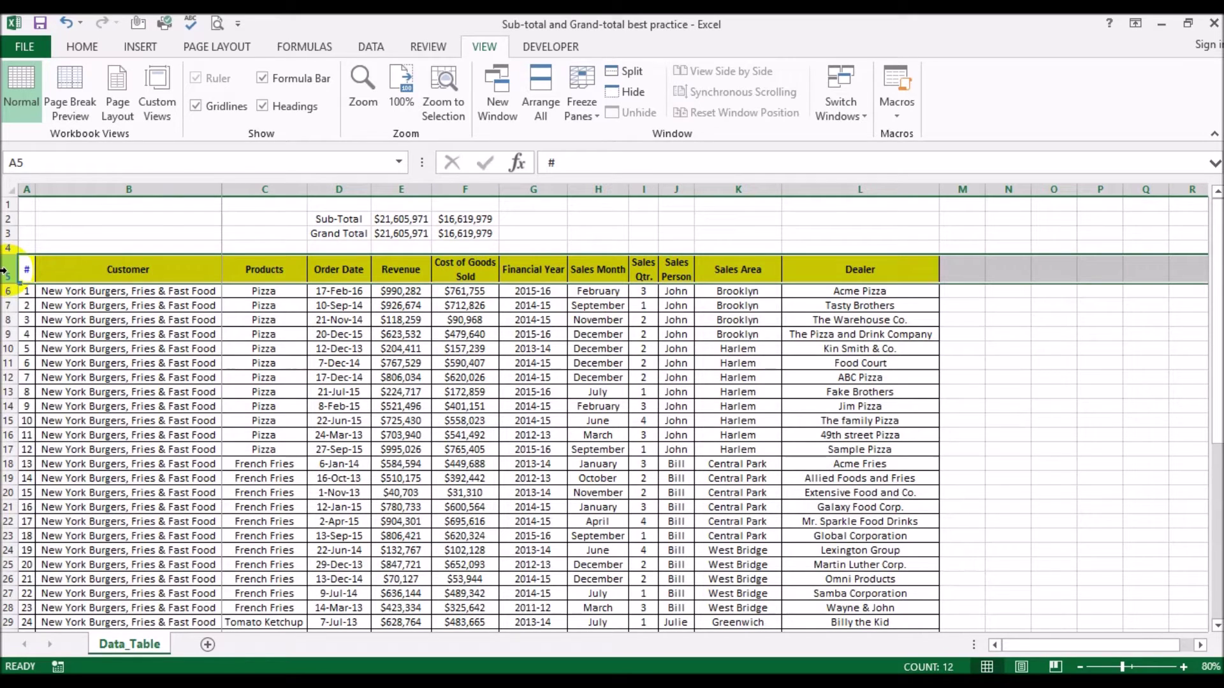
{"action": "left_click", "coordinate": [464, 336]}
{"action": "key", "text": "ctrl+shift+l"}
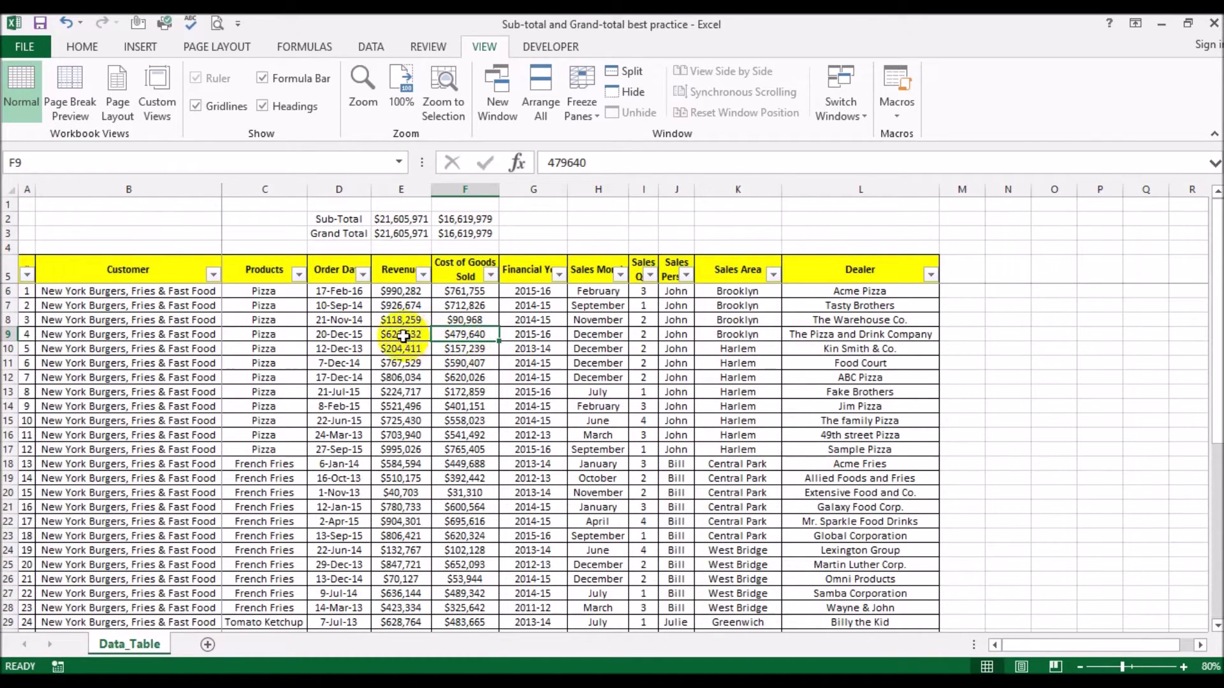
Step: Filter Products to Pizza only by excluding French Fries and Tomato Ketchup
{"action": "left_click", "coordinate": [298, 274]}
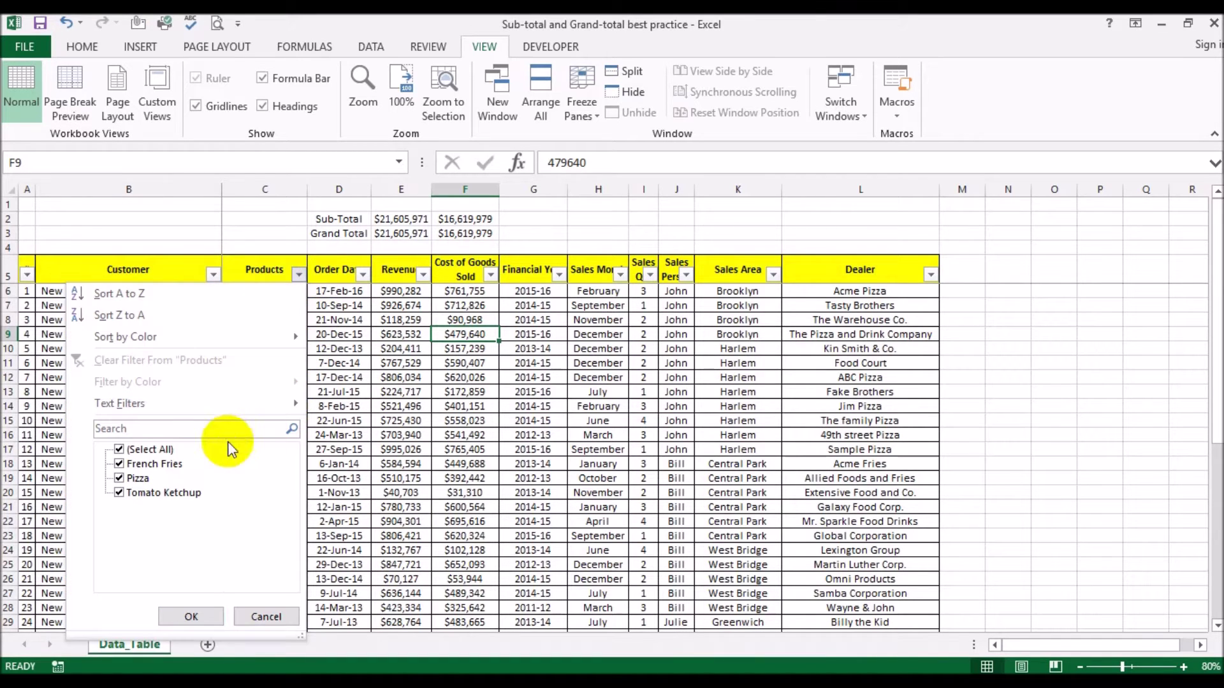
{"action": "left_click", "coordinate": [119, 464]}
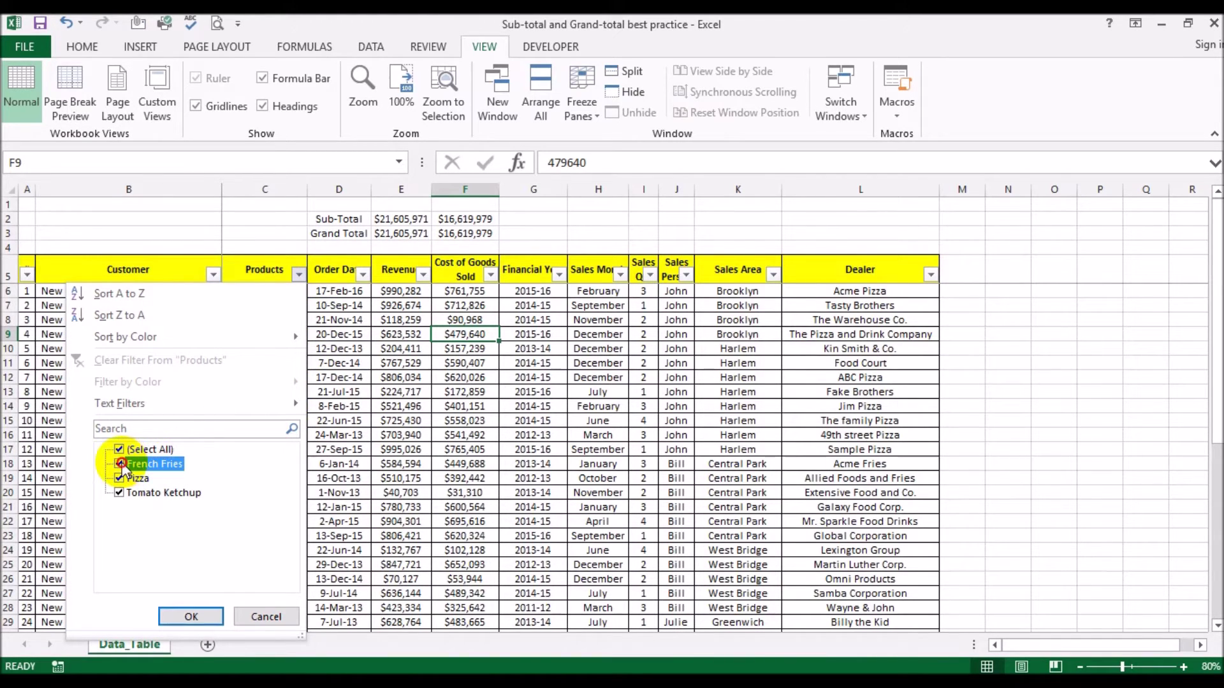
{"action": "left_click", "coordinate": [119, 493]}
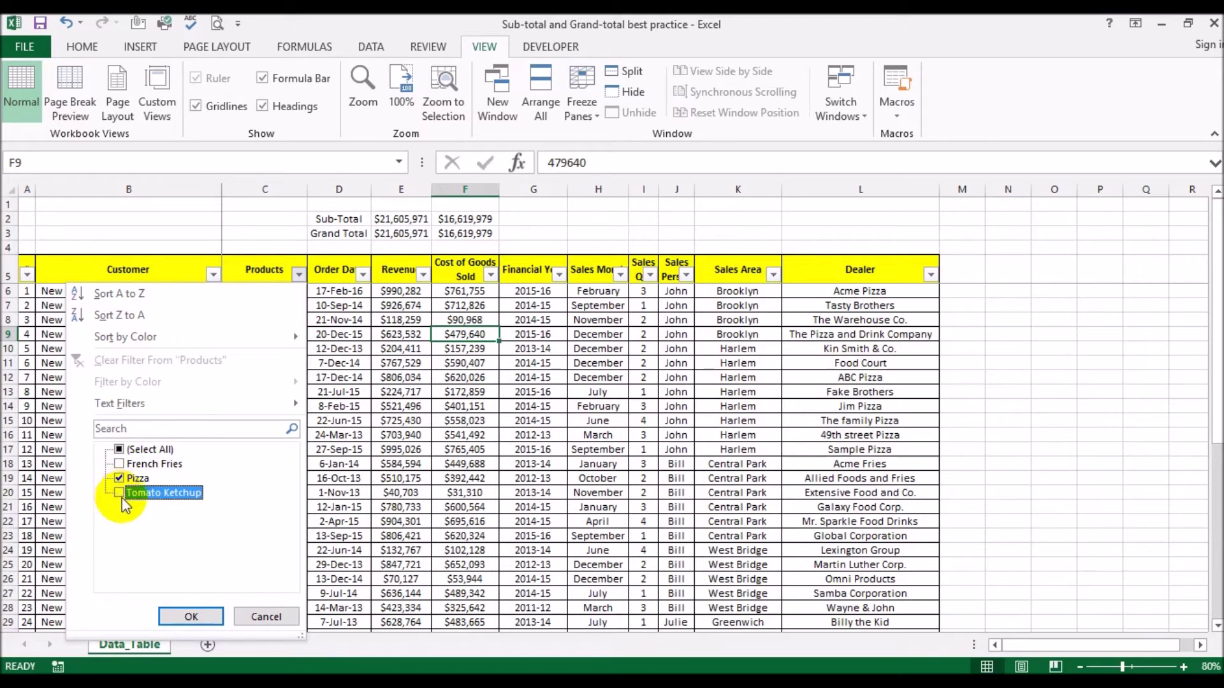
{"action": "left_click", "coordinate": [199, 616]}
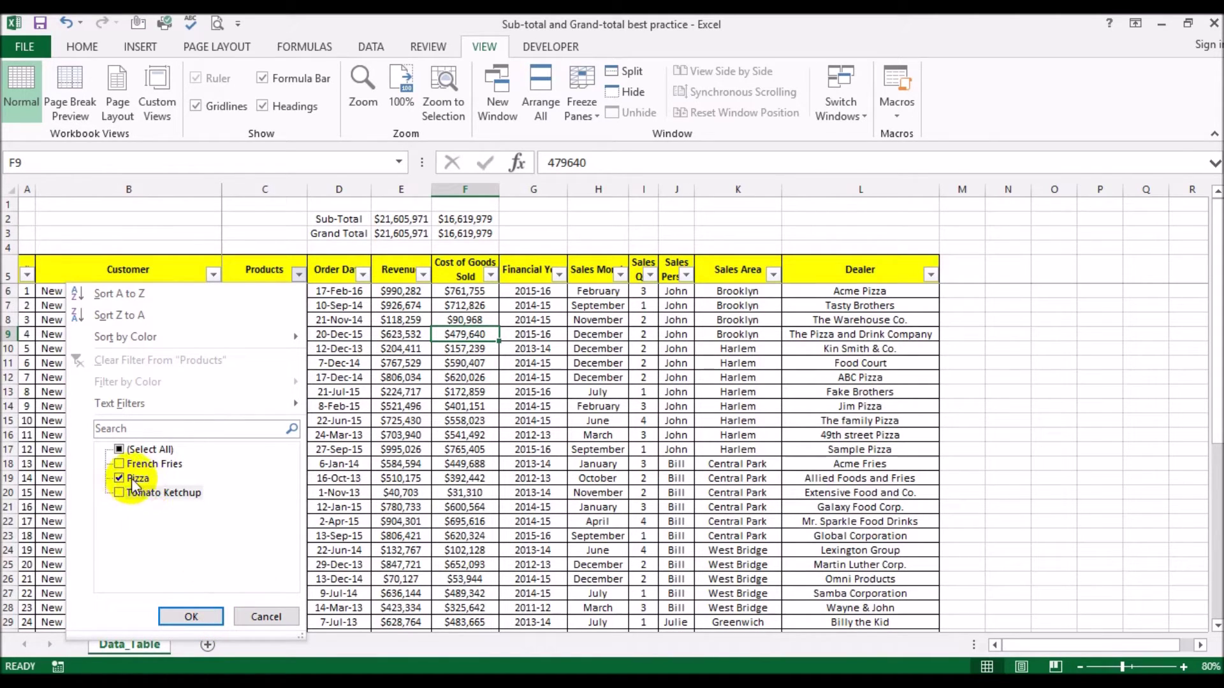
{"action": "left_click", "coordinate": [192, 617]}
{"action": "left_click", "coordinate": [393, 401]}
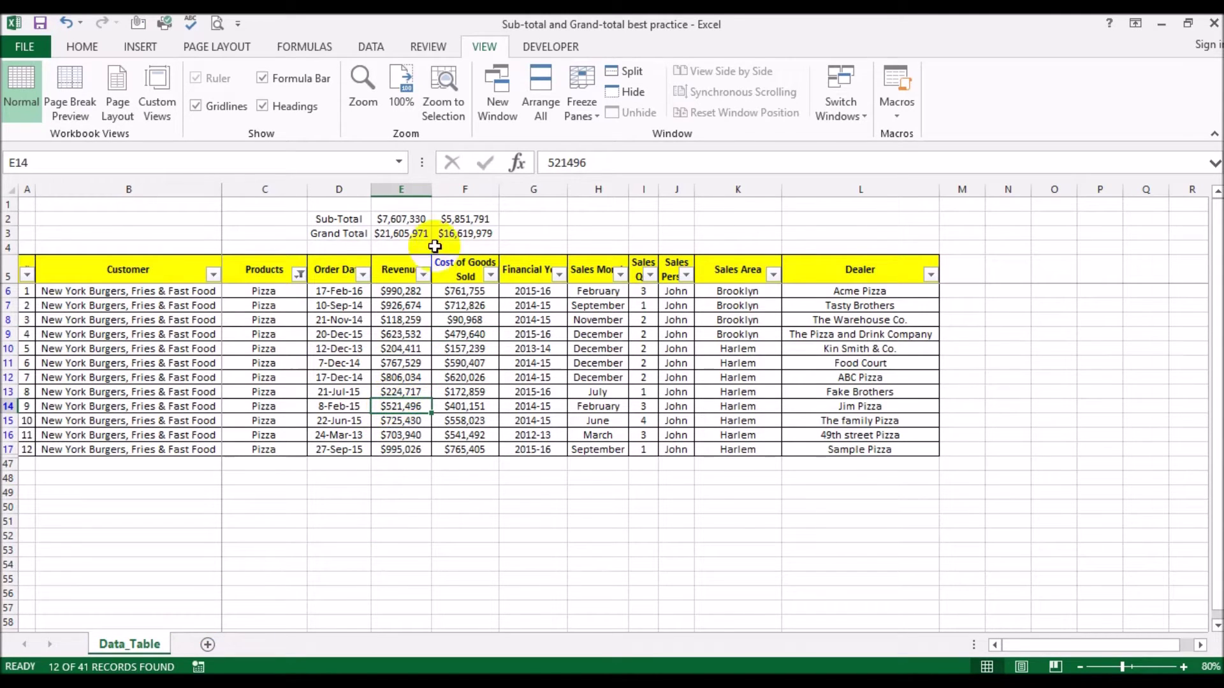
{"action": "left_click", "coordinate": [407, 234]}
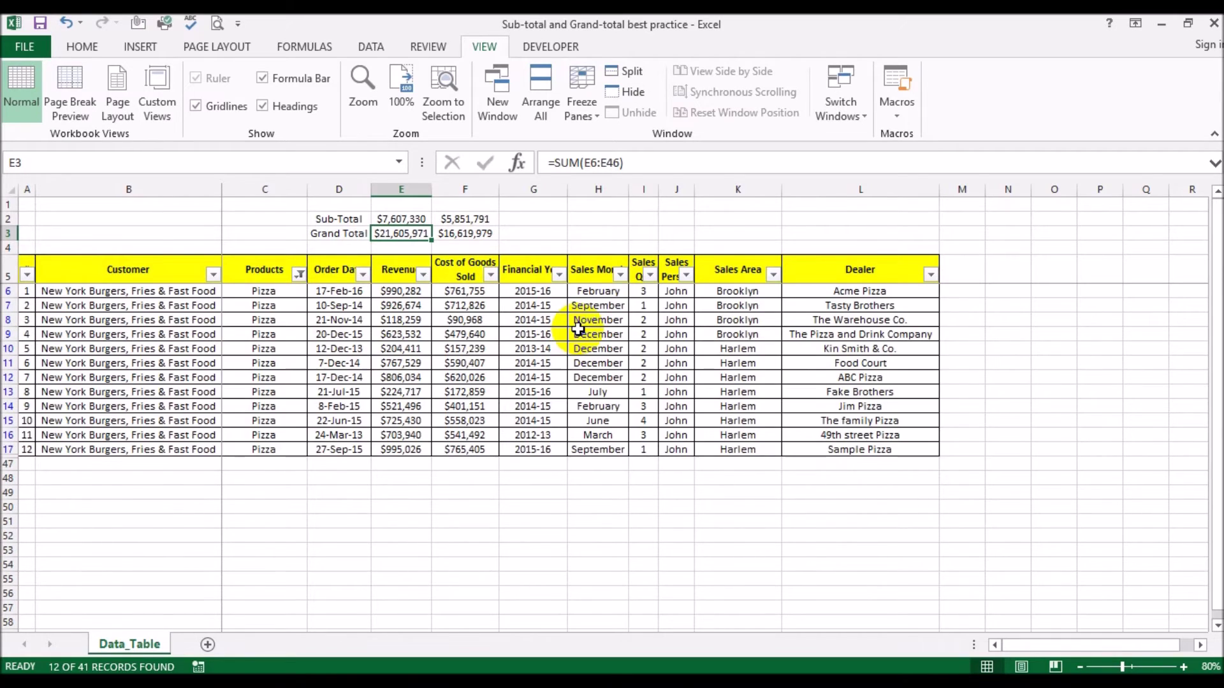
{"action": "scroll", "coordinate": [578, 328], "scroll_direction": "down", "scroll_amount": 2}
{"action": "scroll", "coordinate": [584, 322], "scroll_direction": "up", "scroll_amount": 2}
{"action": "scroll", "coordinate": [585, 321], "scroll_direction": "down", "scroll_amount": 2}
{"action": "scroll", "coordinate": [585, 322], "scroll_direction": "down", "scroll_amount": 1}
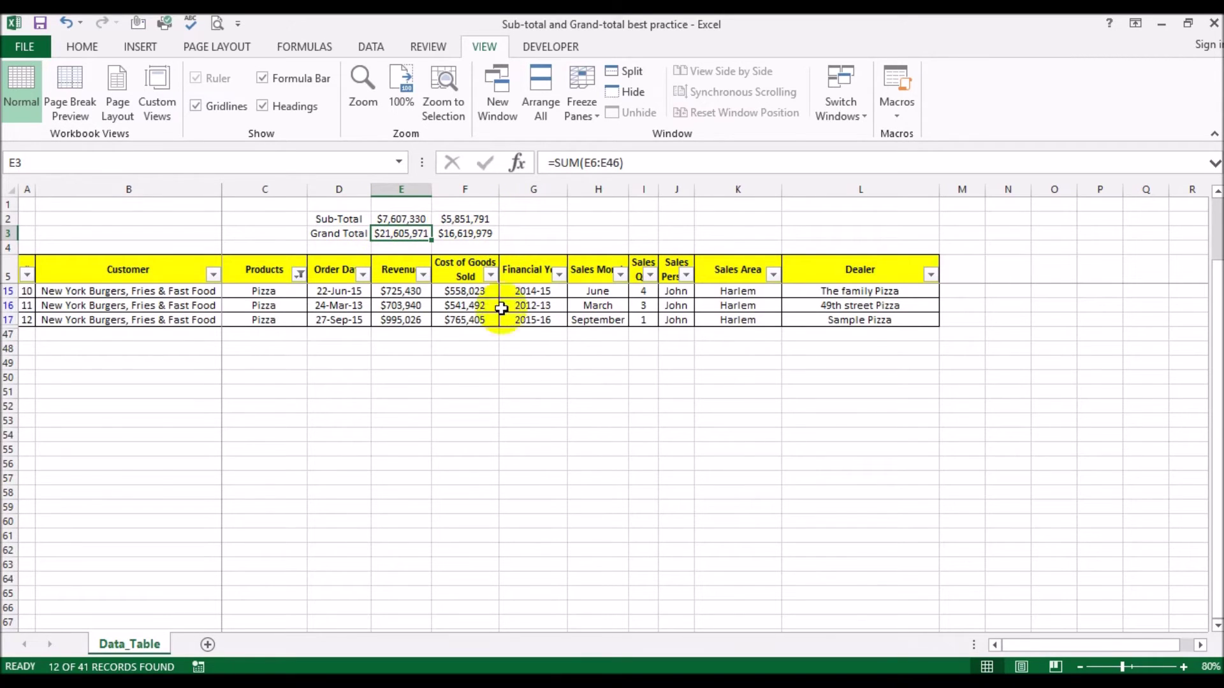
{"action": "scroll", "coordinate": [518, 344], "scroll_direction": "up", "scroll_amount": 3}
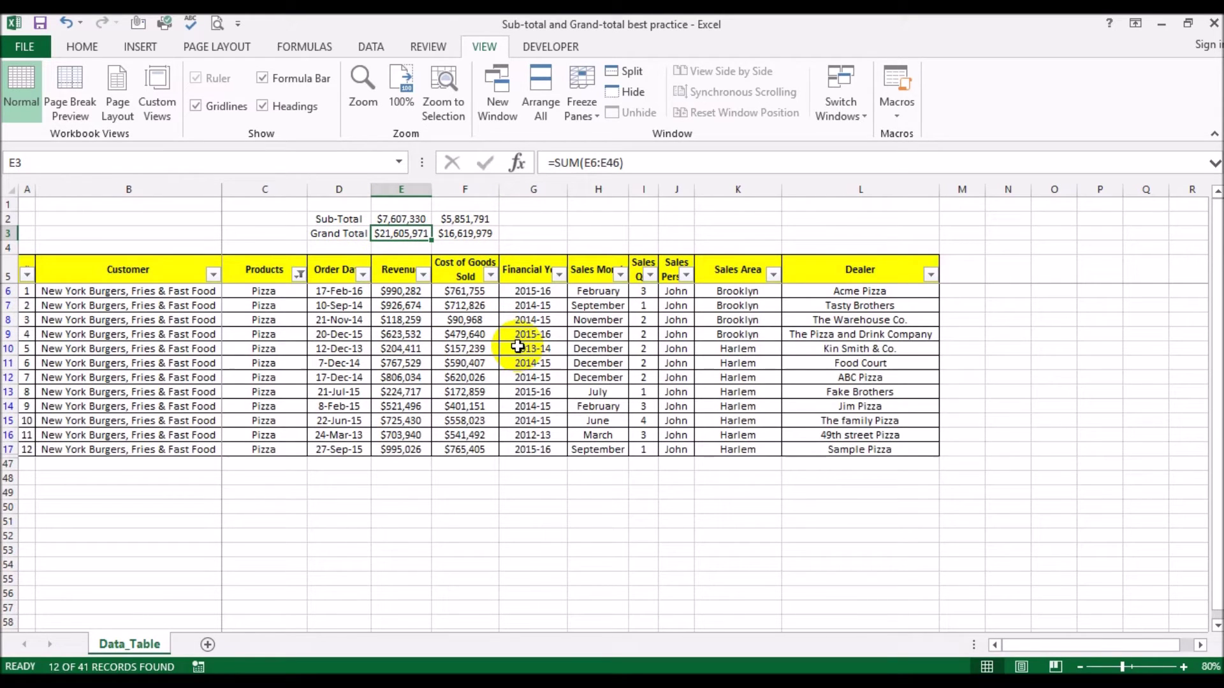
Step: Clear the Products filter so all products show again
{"action": "left_click", "coordinate": [298, 274]}
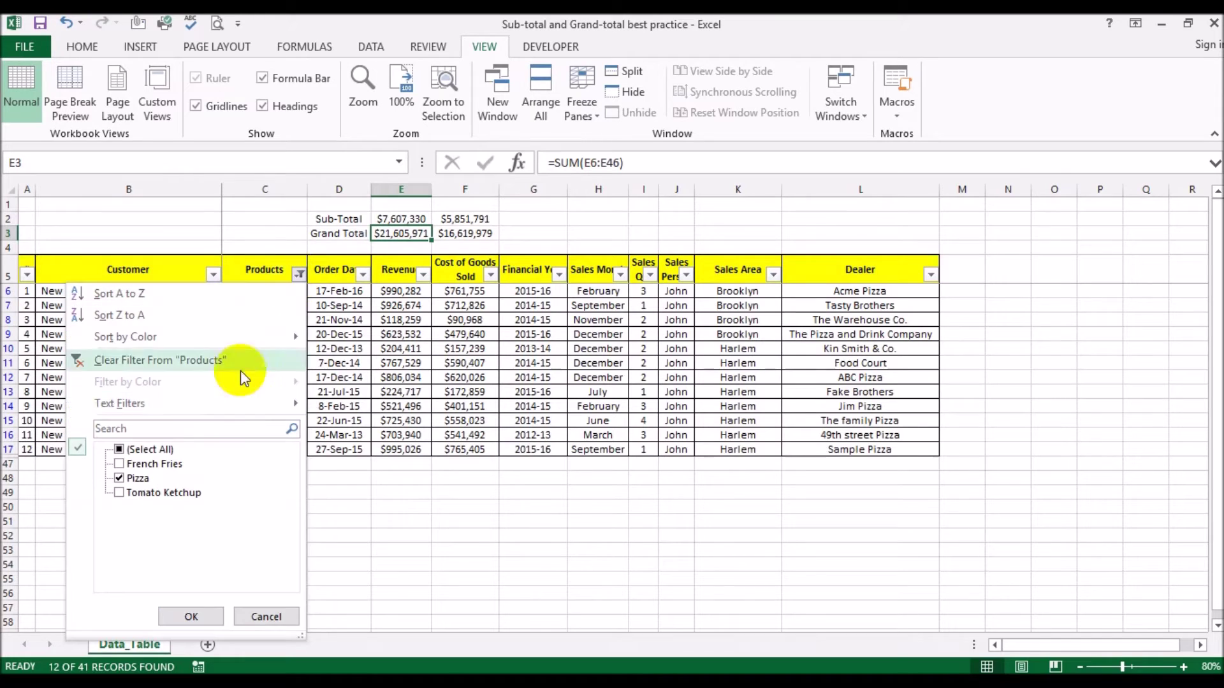
{"action": "left_click", "coordinate": [159, 452]}
{"action": "left_click", "coordinate": [190, 616]}
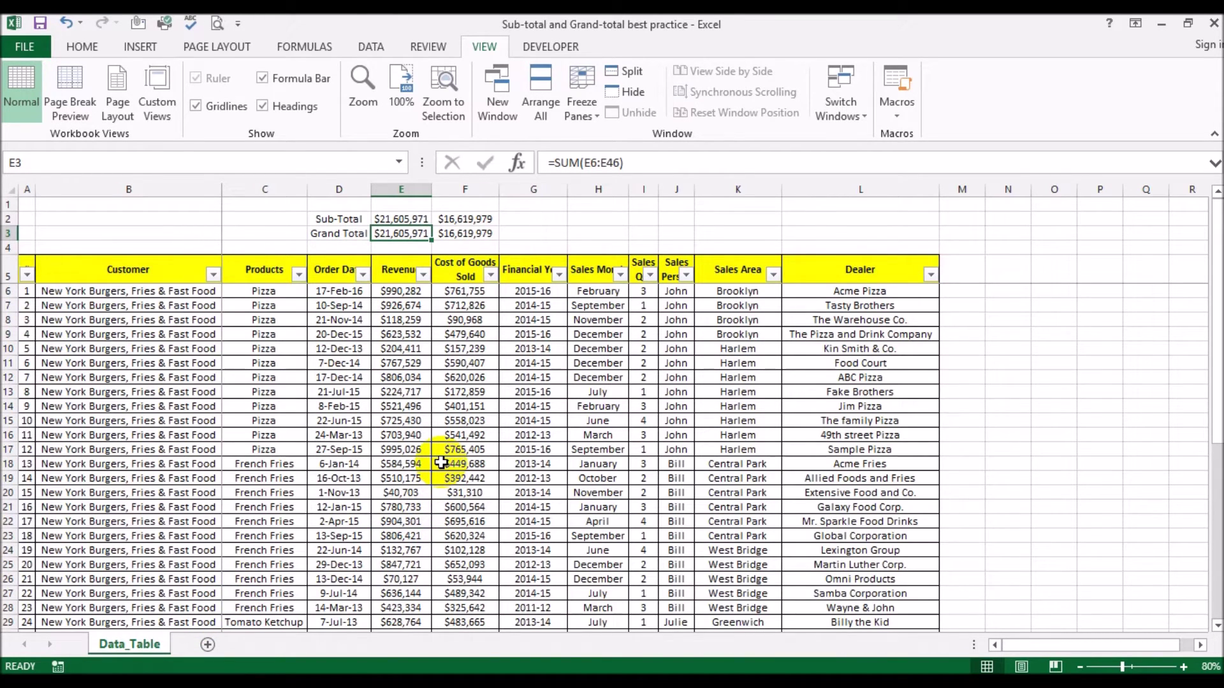
Step: Filter Sales Month to show only December rows
{"action": "left_click", "coordinate": [619, 274]}
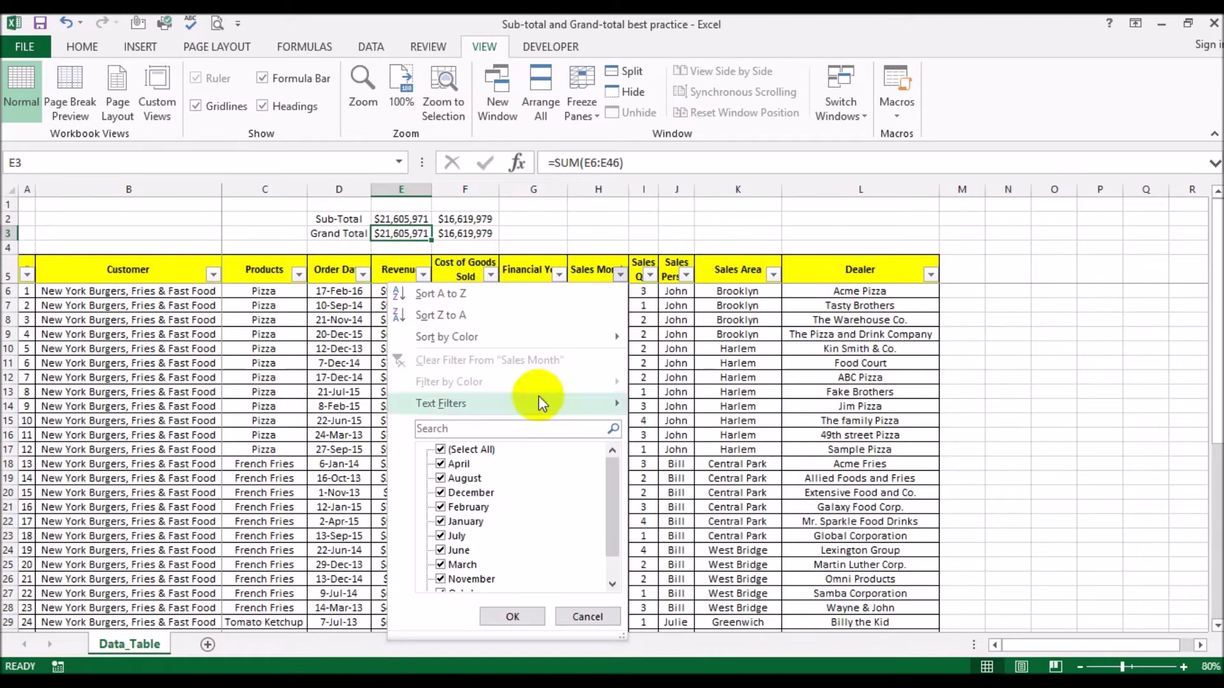
{"action": "left_click", "coordinate": [439, 450]}
{"action": "left_click", "coordinate": [441, 494]}
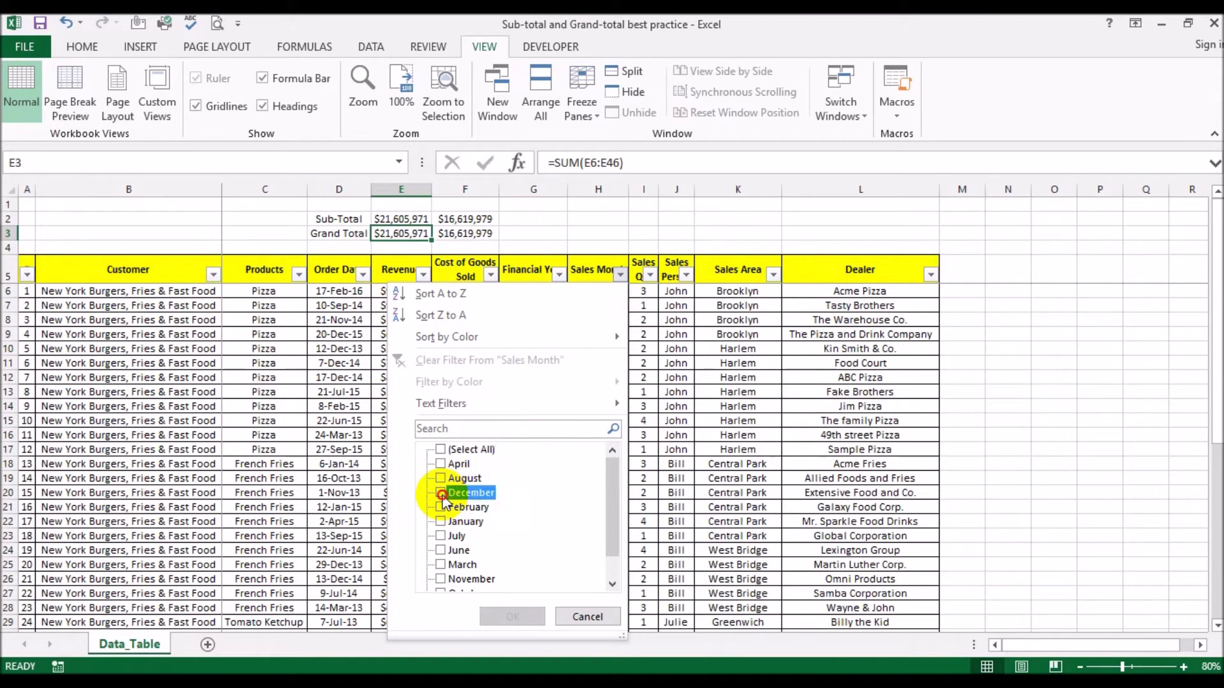
{"action": "left_click", "coordinate": [510, 616]}
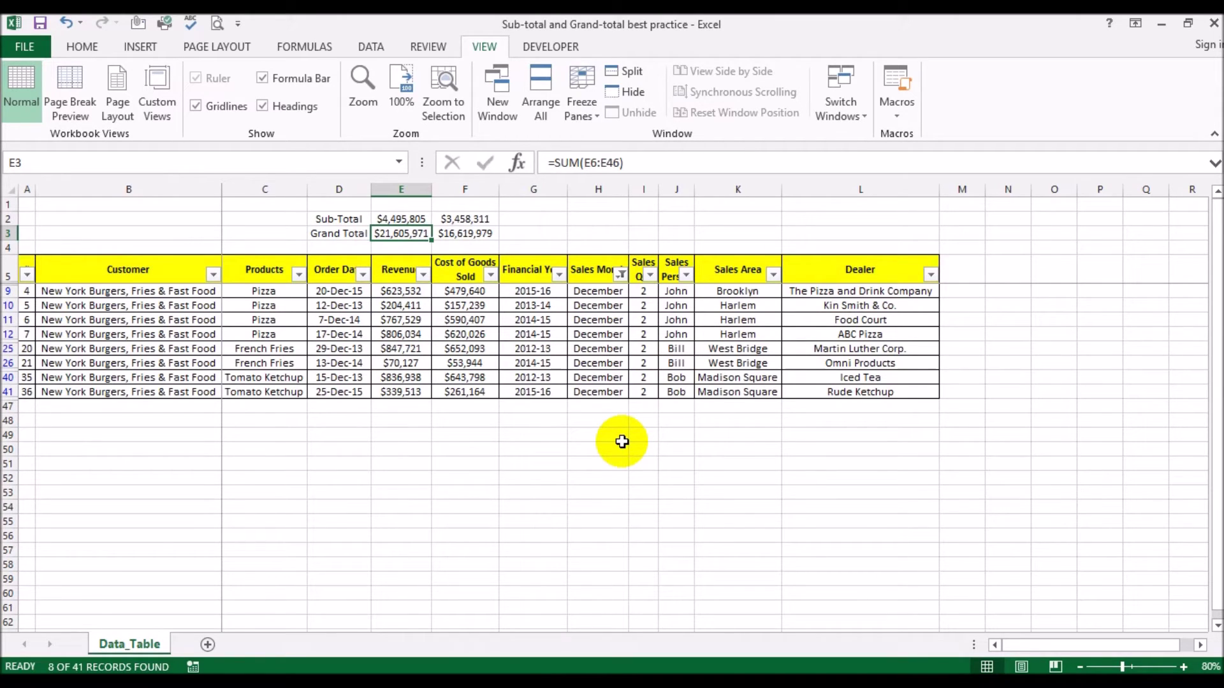
Step: Re-select all months so every sales record reappears
{"action": "left_click", "coordinate": [620, 274]}
{"action": "left_click", "coordinate": [469, 449]}
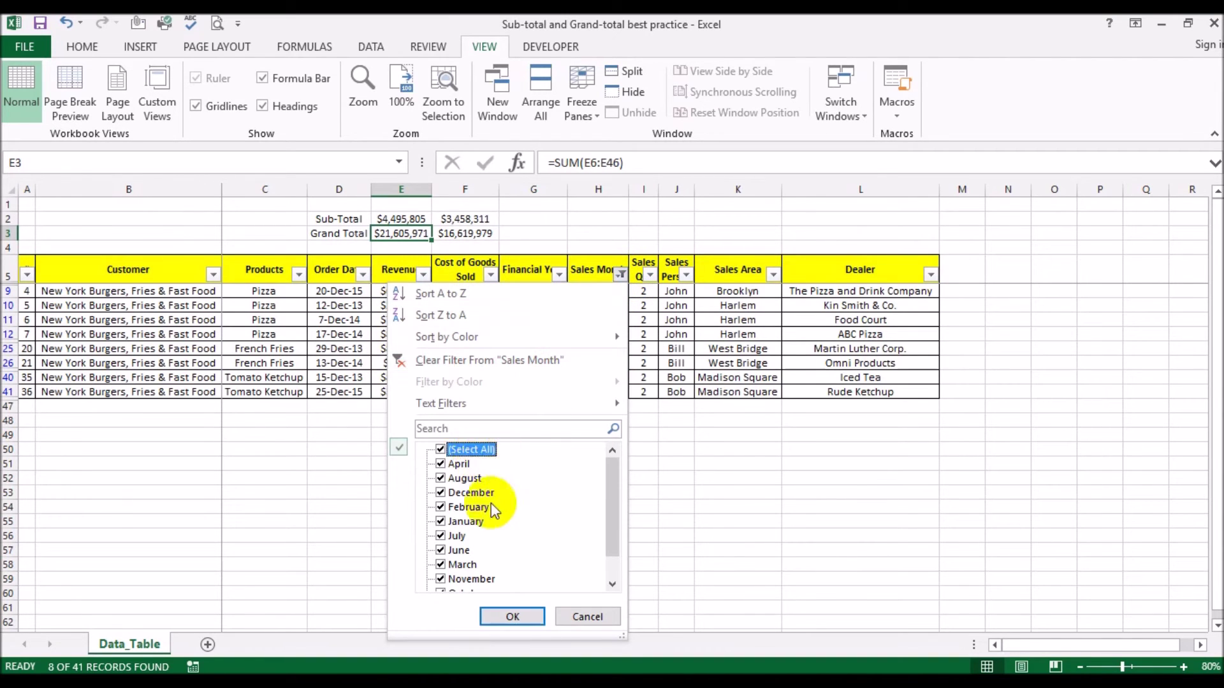
{"action": "left_click", "coordinate": [511, 616]}
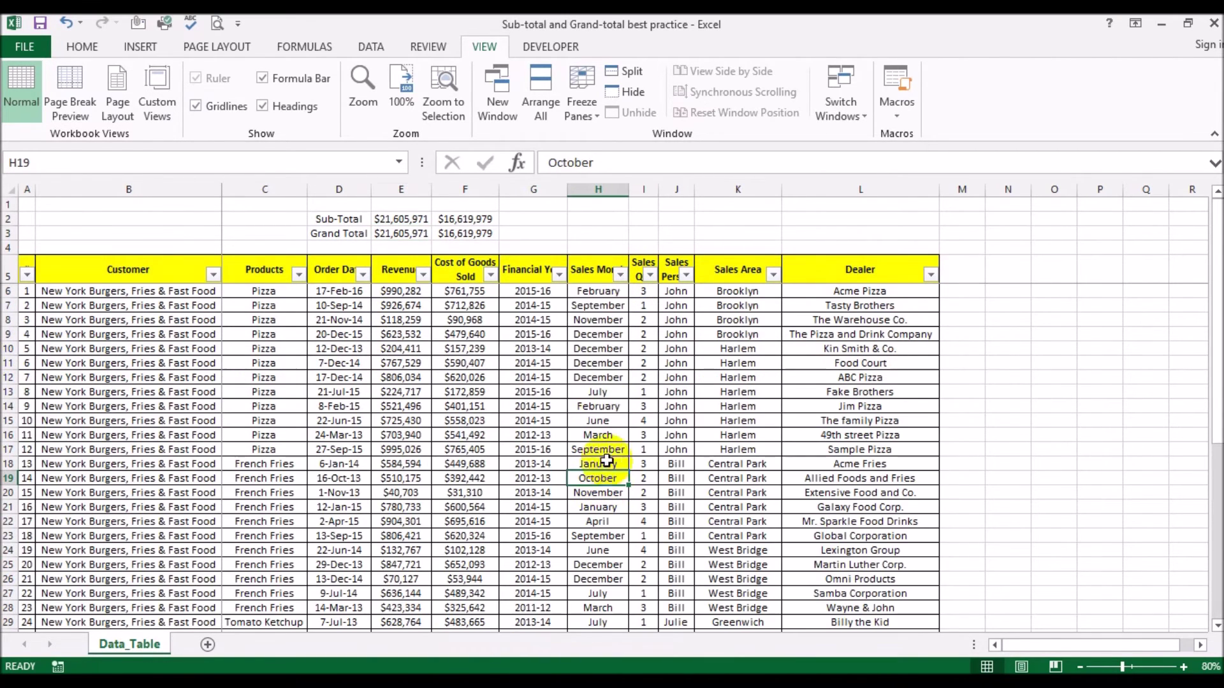
Step: Filter Financial Year to 2013-14 only, giving a Sub-Total of $3,630,035
{"action": "left_click", "coordinate": [559, 276]}
{"action": "left_click", "coordinate": [408, 450]}
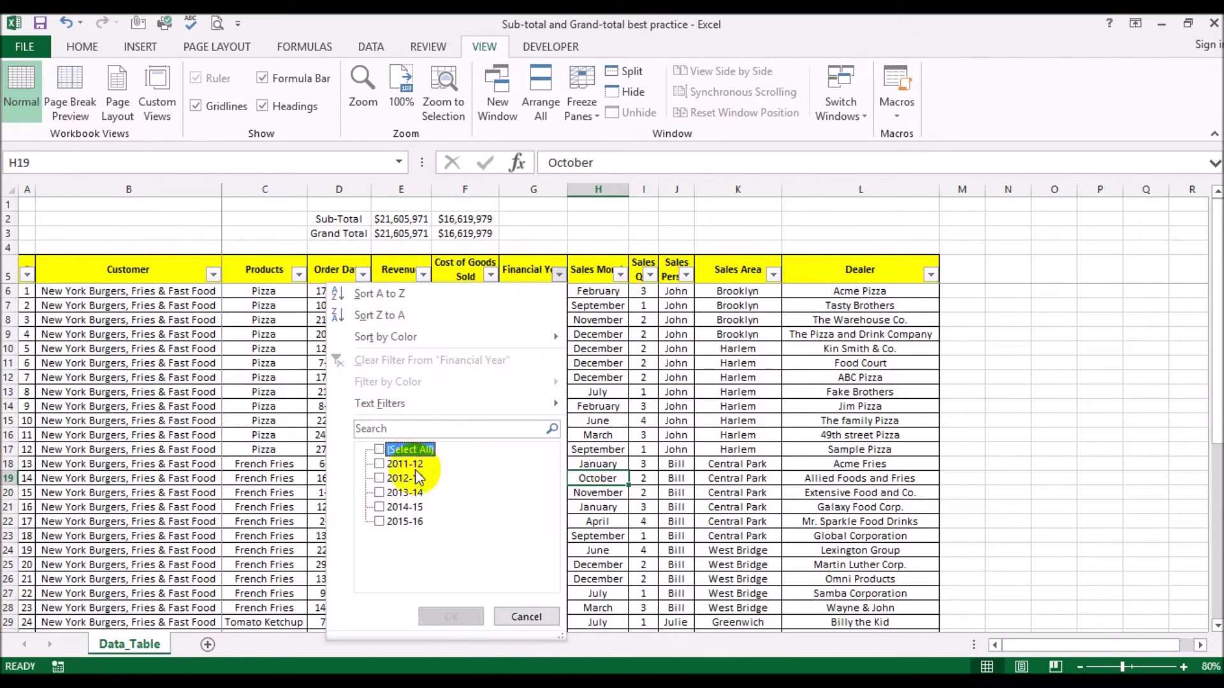
{"action": "left_click", "coordinate": [381, 495]}
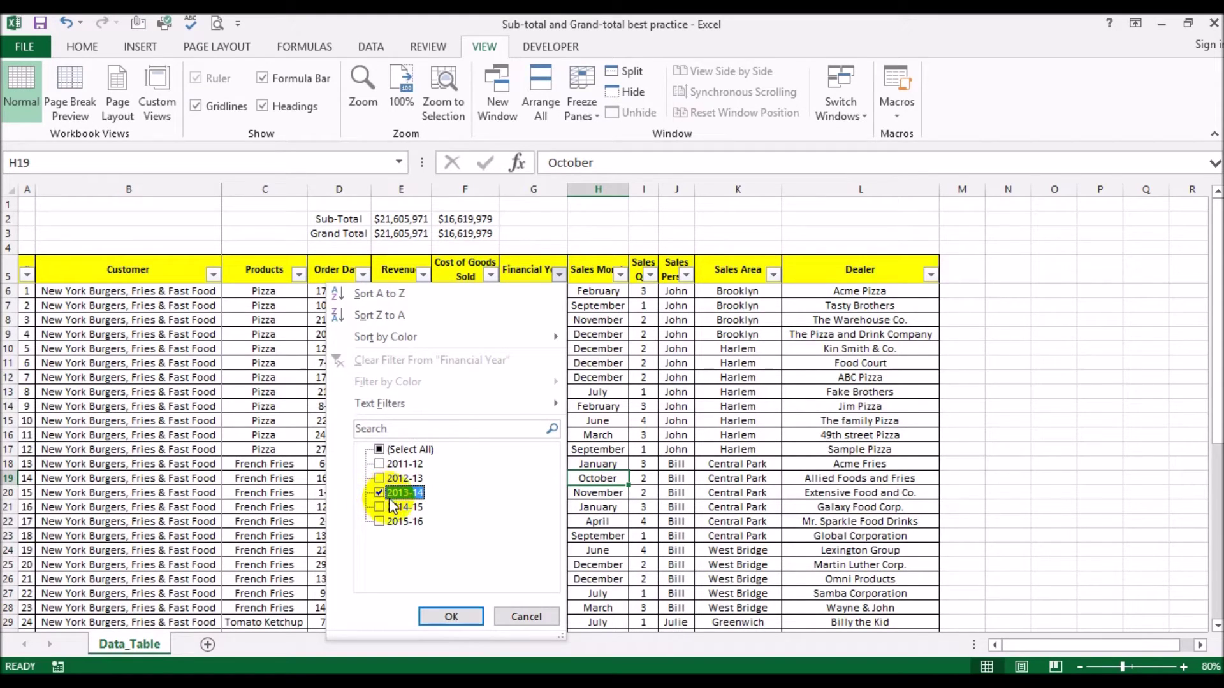
{"action": "left_click", "coordinate": [452, 623]}
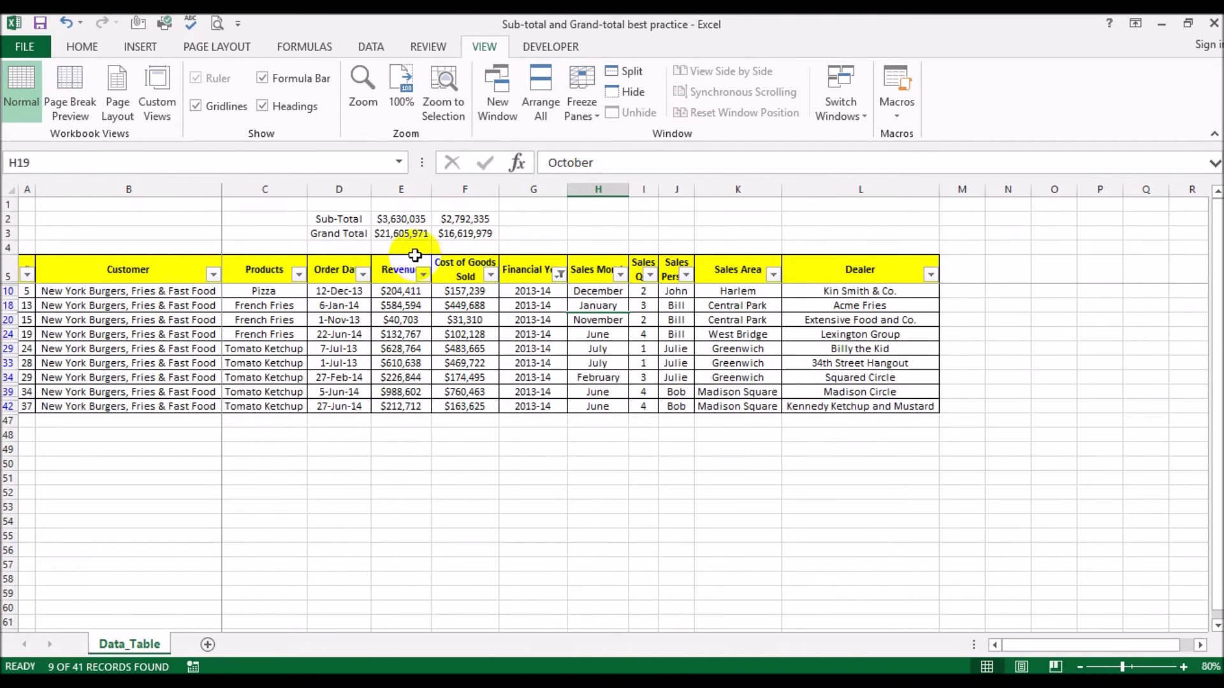
Step: Inspect the Grand Total SUM formulas in E3 and F3
{"action": "left_click", "coordinate": [401, 234]}
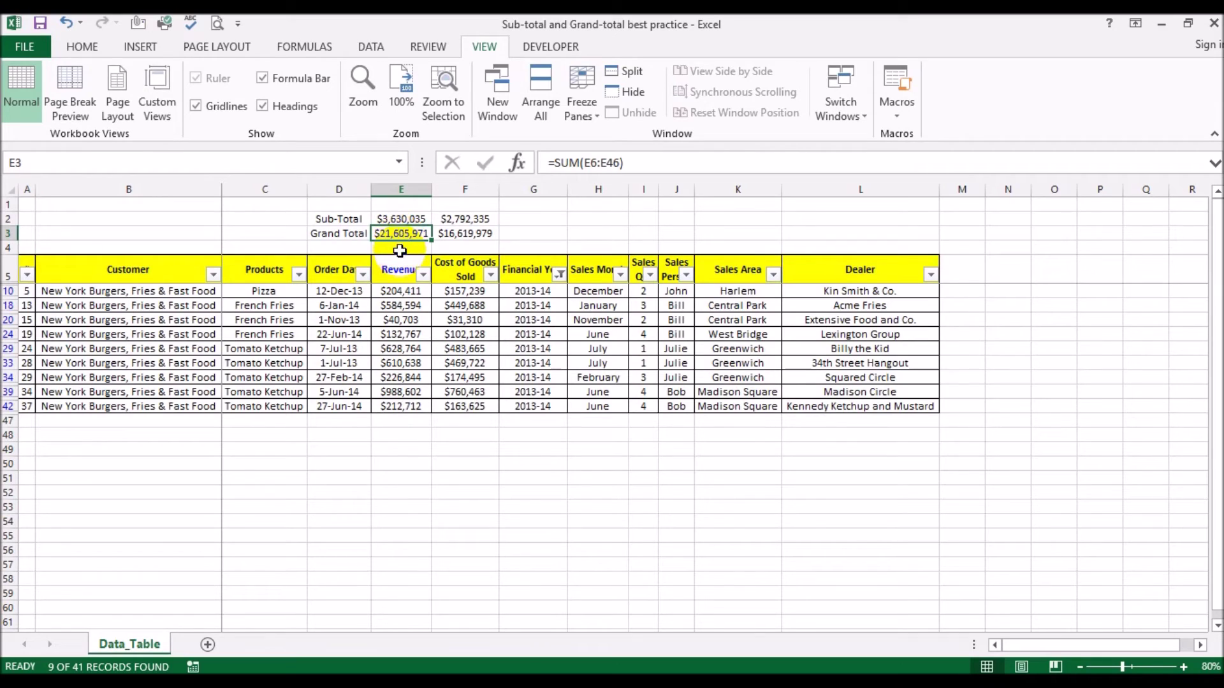
{"action": "left_click", "coordinate": [467, 235]}
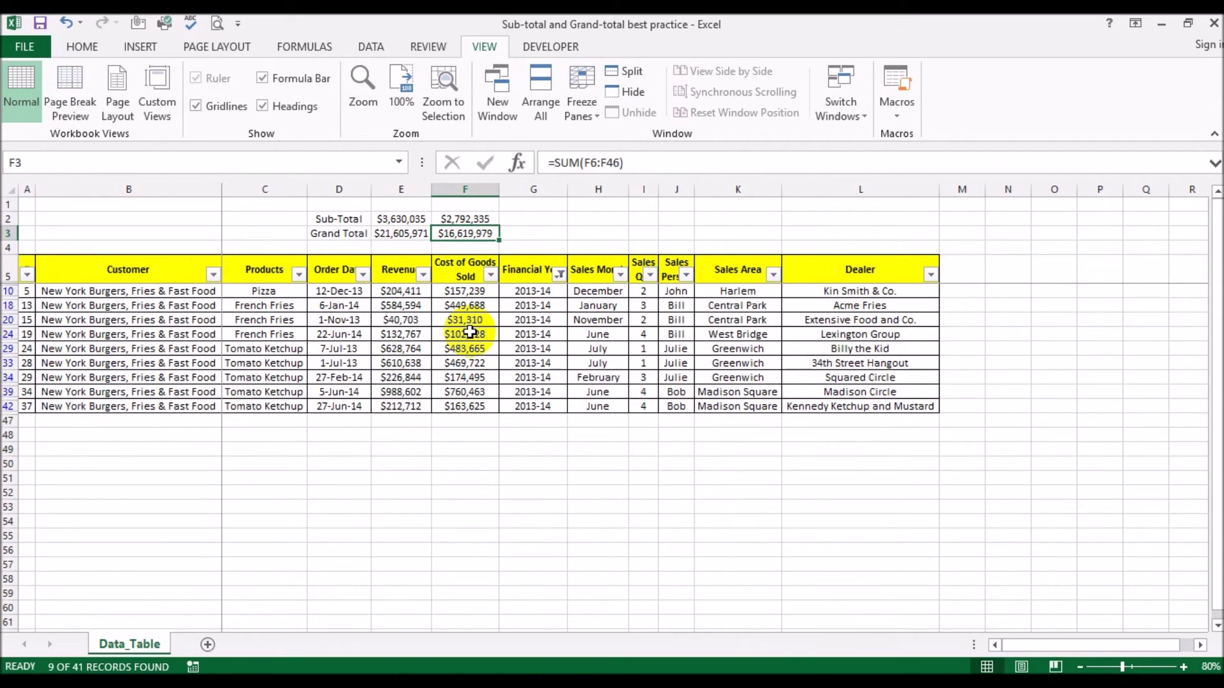
{"action": "left_click", "coordinate": [559, 274]}
Step: Restore all financial years, then filter Sales Area to Greenwich only (Sub-Total $4,159,218 and $3,199,400)
{"action": "left_click", "coordinate": [415, 448]}
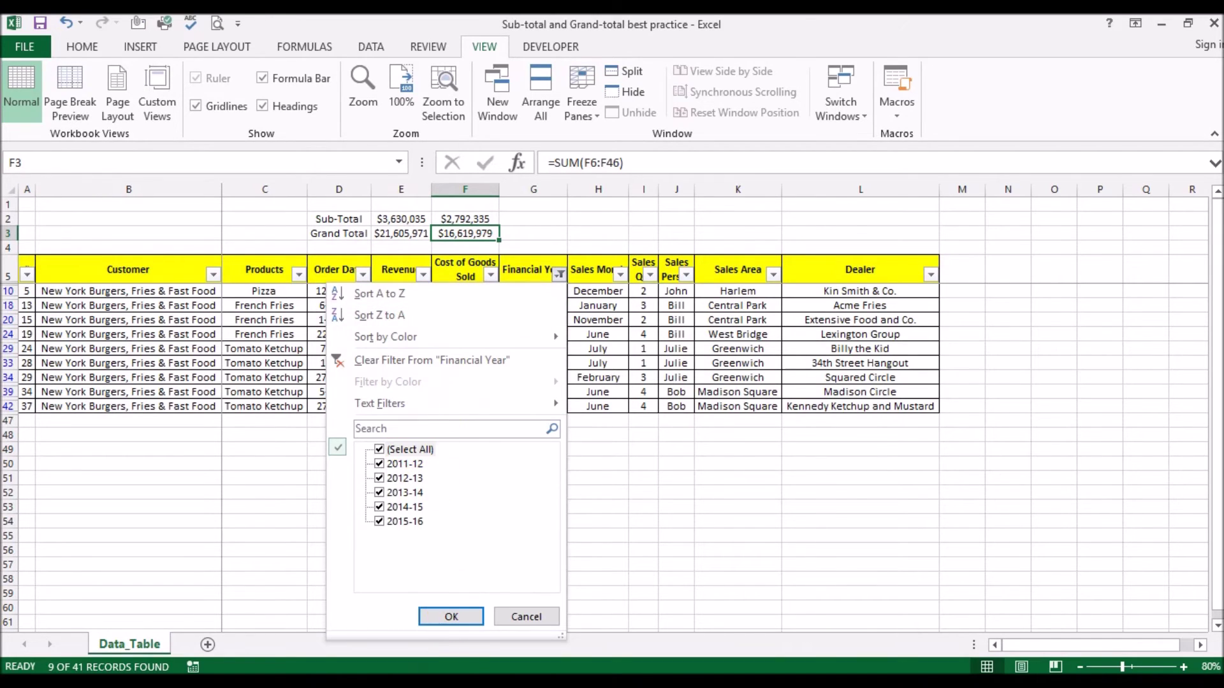
{"action": "left_click", "coordinate": [451, 616]}
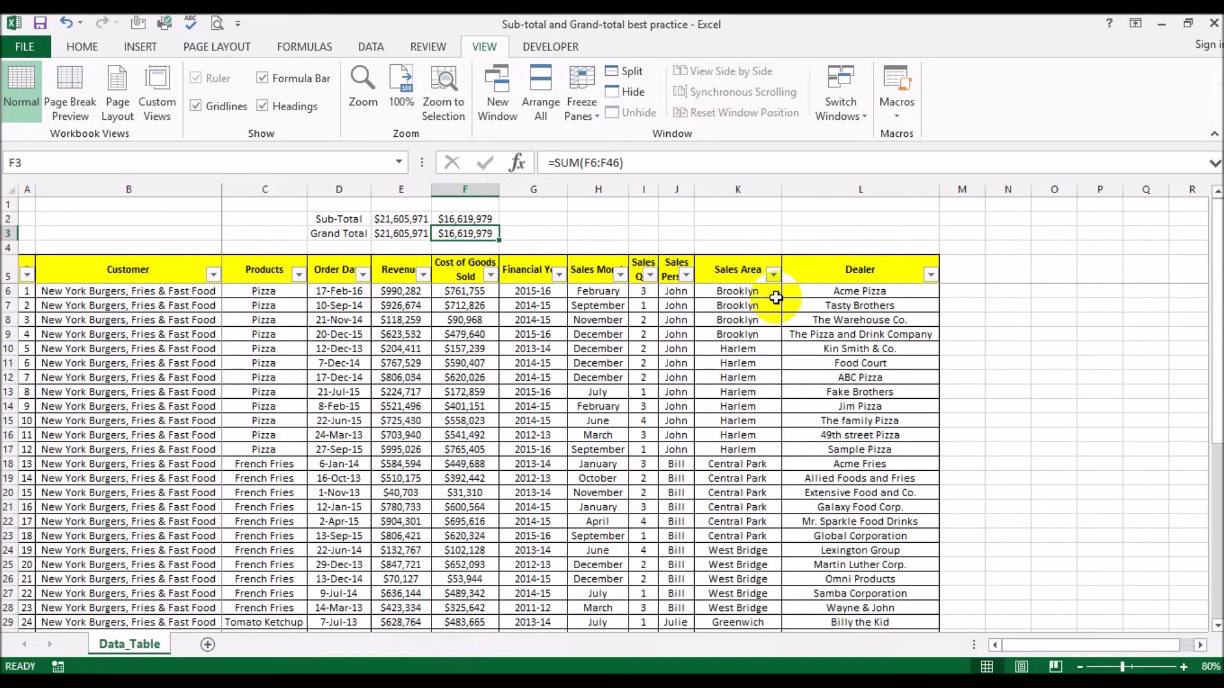
{"action": "left_click", "coordinate": [773, 274]}
{"action": "left_click", "coordinate": [637, 450]}
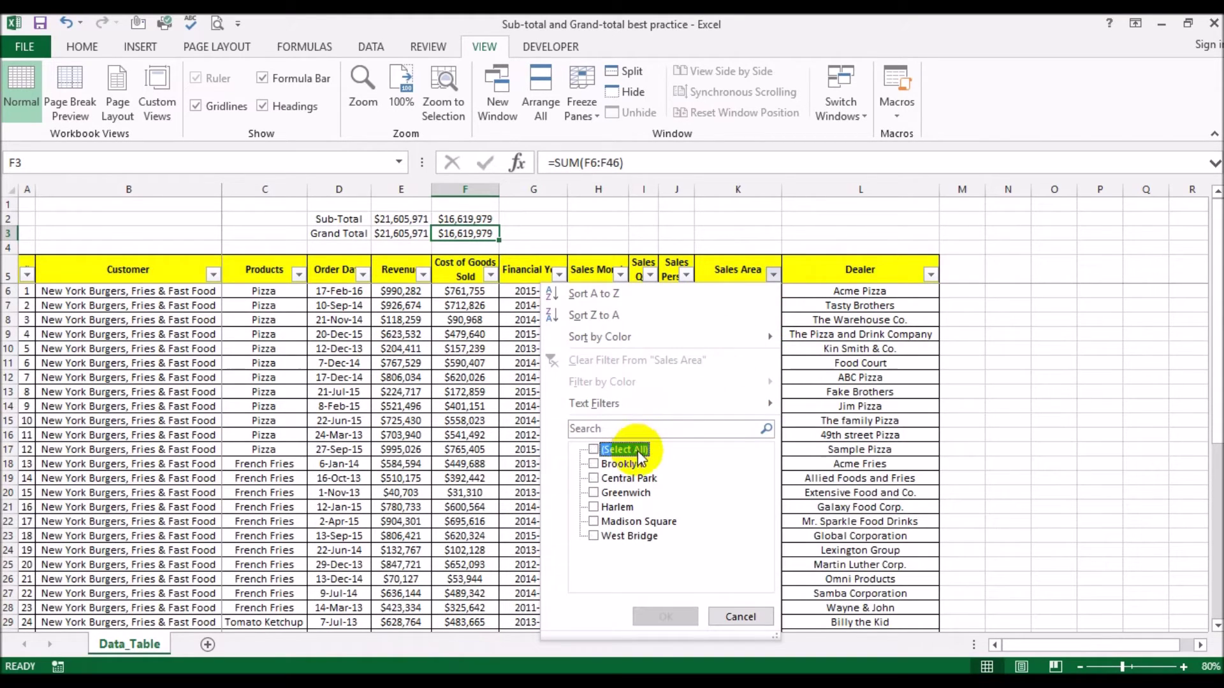
{"action": "left_click", "coordinate": [603, 493]}
{"action": "left_click", "coordinate": [664, 618]}
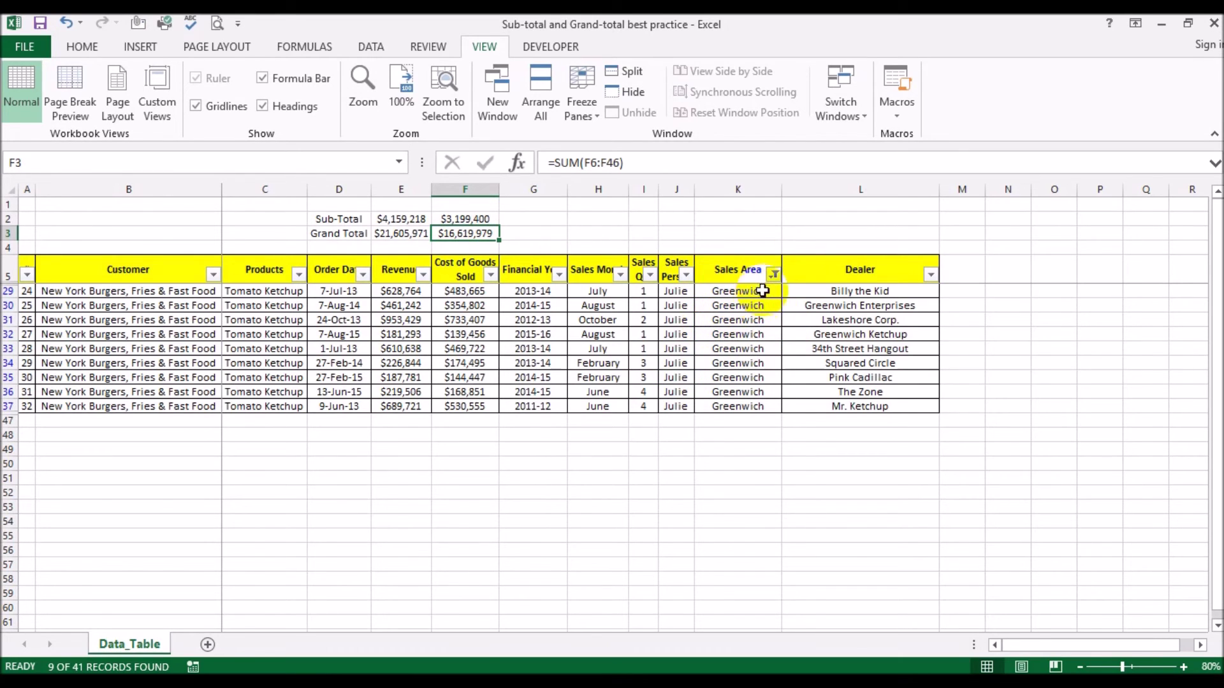
{"action": "left_click", "coordinate": [774, 274]}
Step: Re-select all sales areas, then filter Sales Person to John only (Sub-Total $7,607,330 and $5,851,791)
{"action": "left_click", "coordinate": [637, 452]}
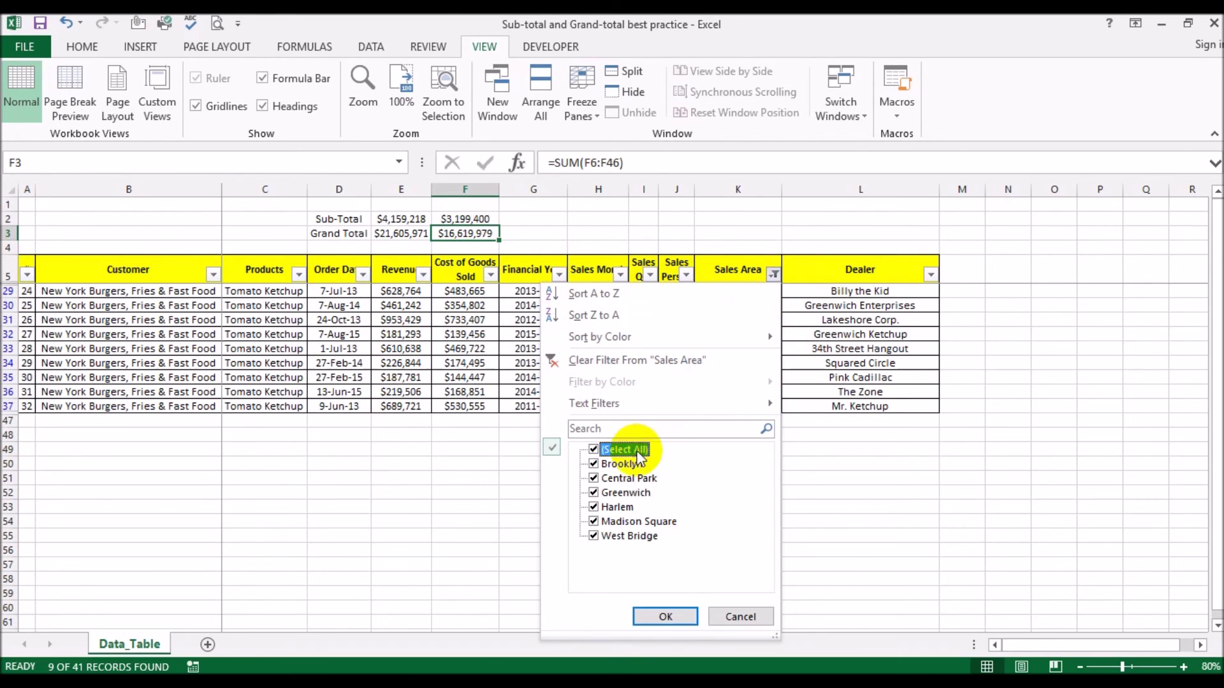
{"action": "left_click", "coordinate": [665, 616]}
{"action": "left_click", "coordinate": [685, 275]}
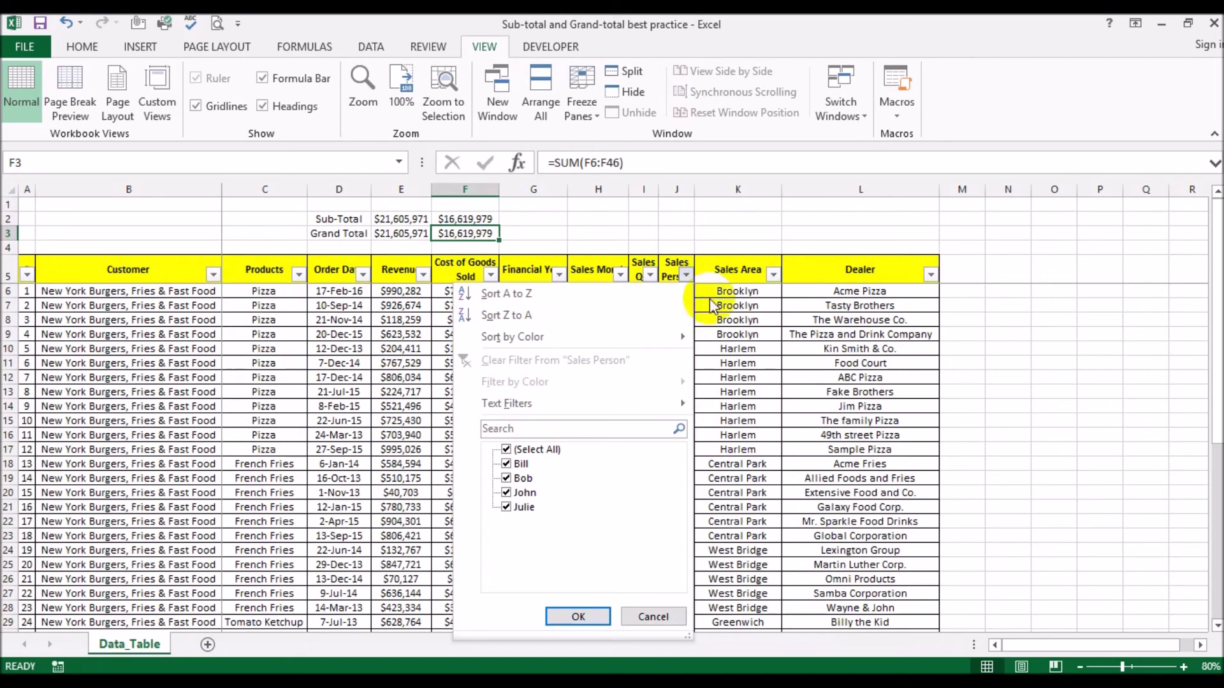
{"action": "left_click", "coordinate": [570, 451]}
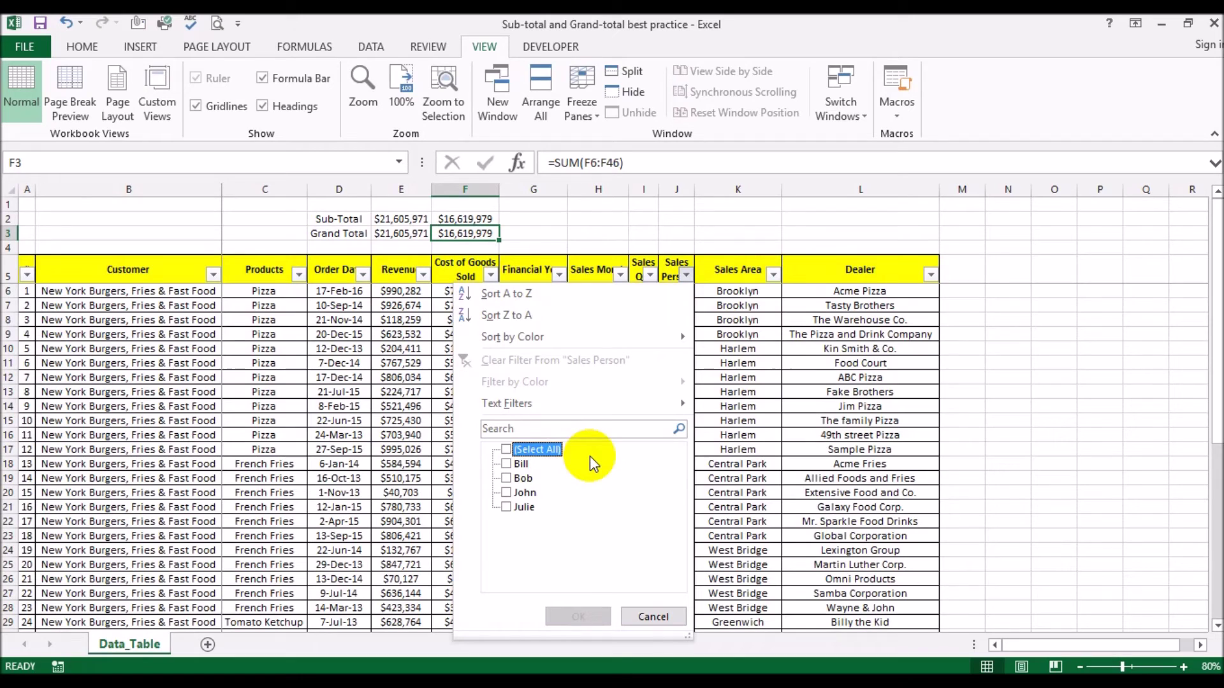
{"action": "left_click", "coordinate": [522, 492]}
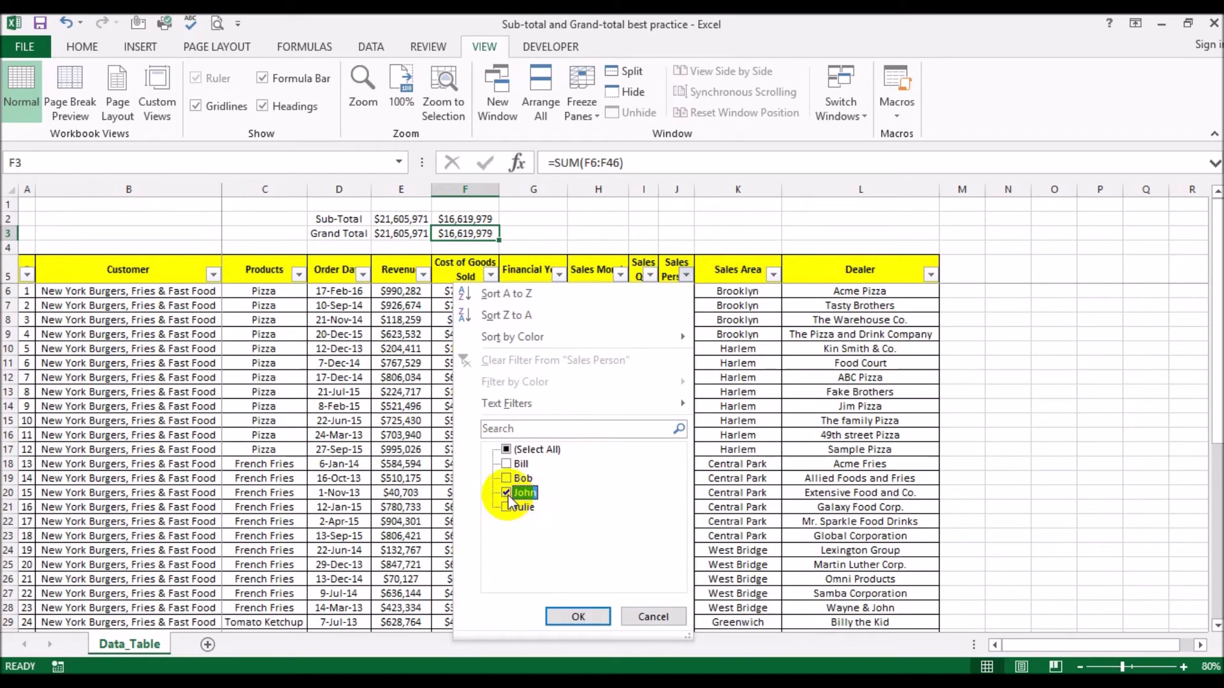
{"action": "left_click", "coordinate": [577, 616]}
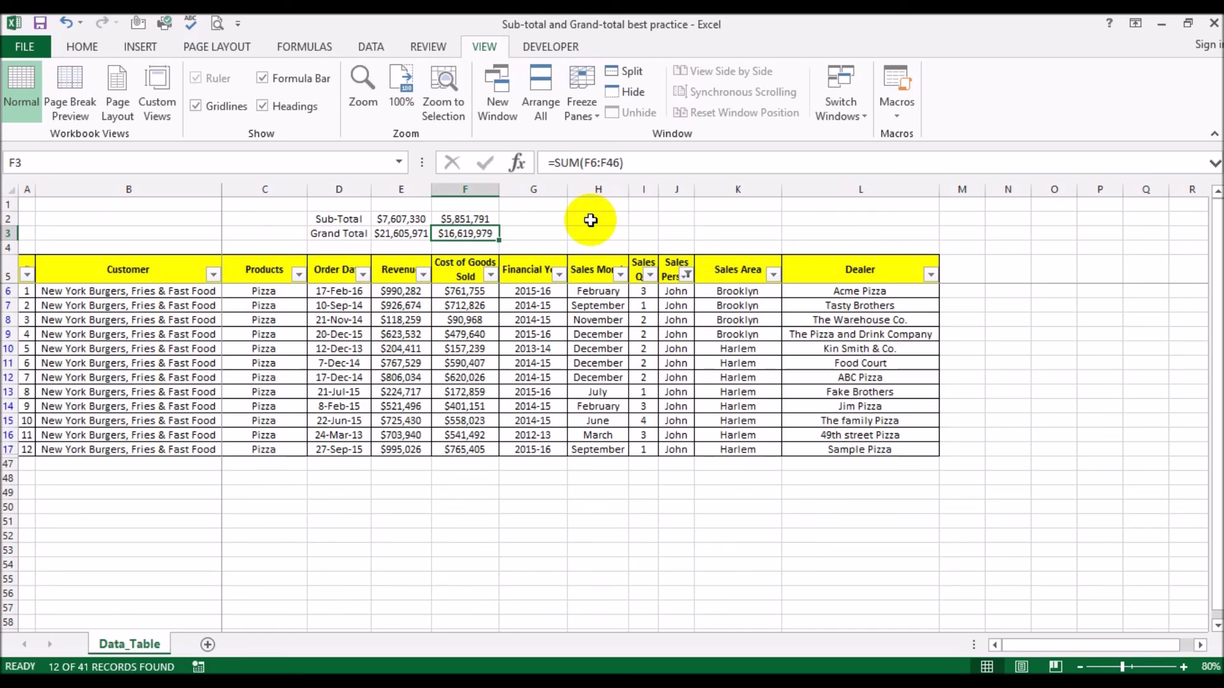
Step: Merge and center cells H2:K3 and enter the word 'Subscribe' in the merged cell
{"action": "left_click", "coordinate": [591, 220]}
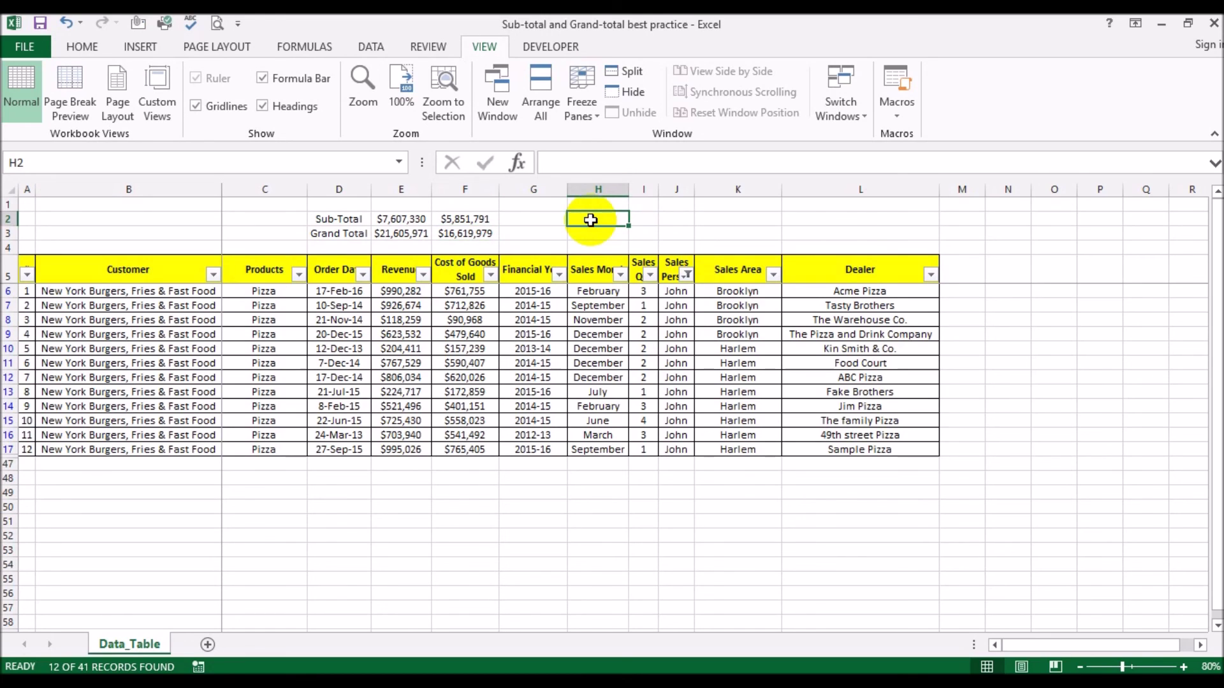
{"action": "left_click", "coordinate": [757, 235], "text": "shift"}
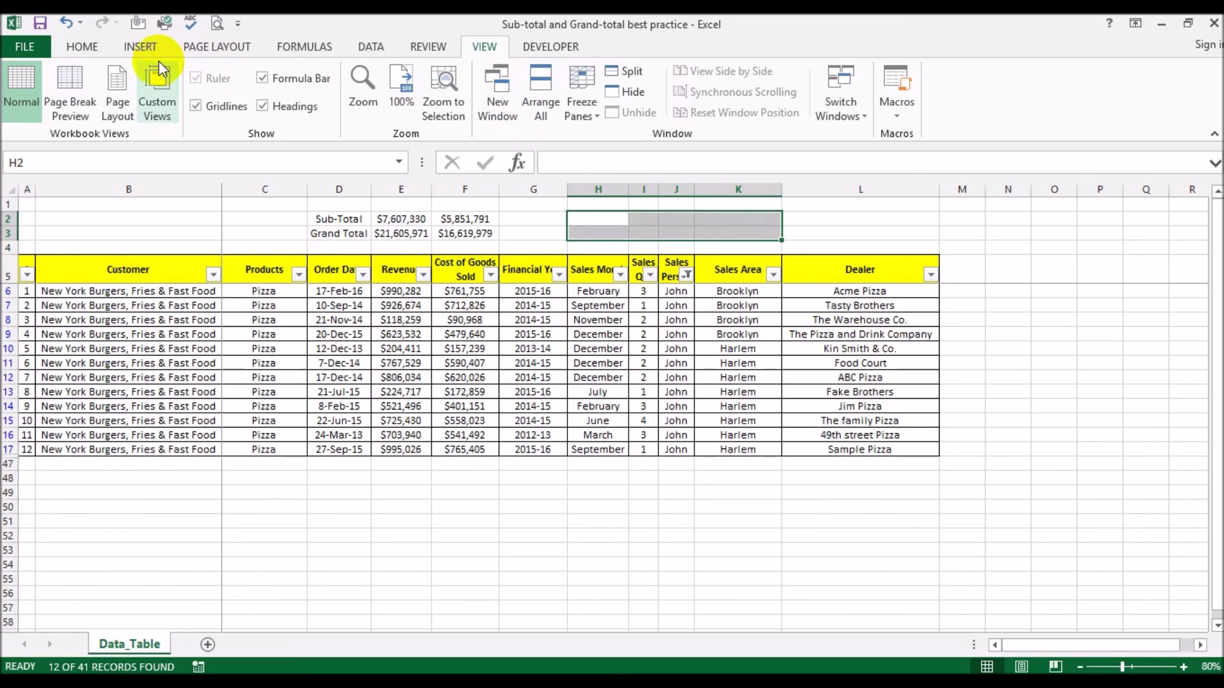
{"action": "left_click", "coordinate": [96, 47]}
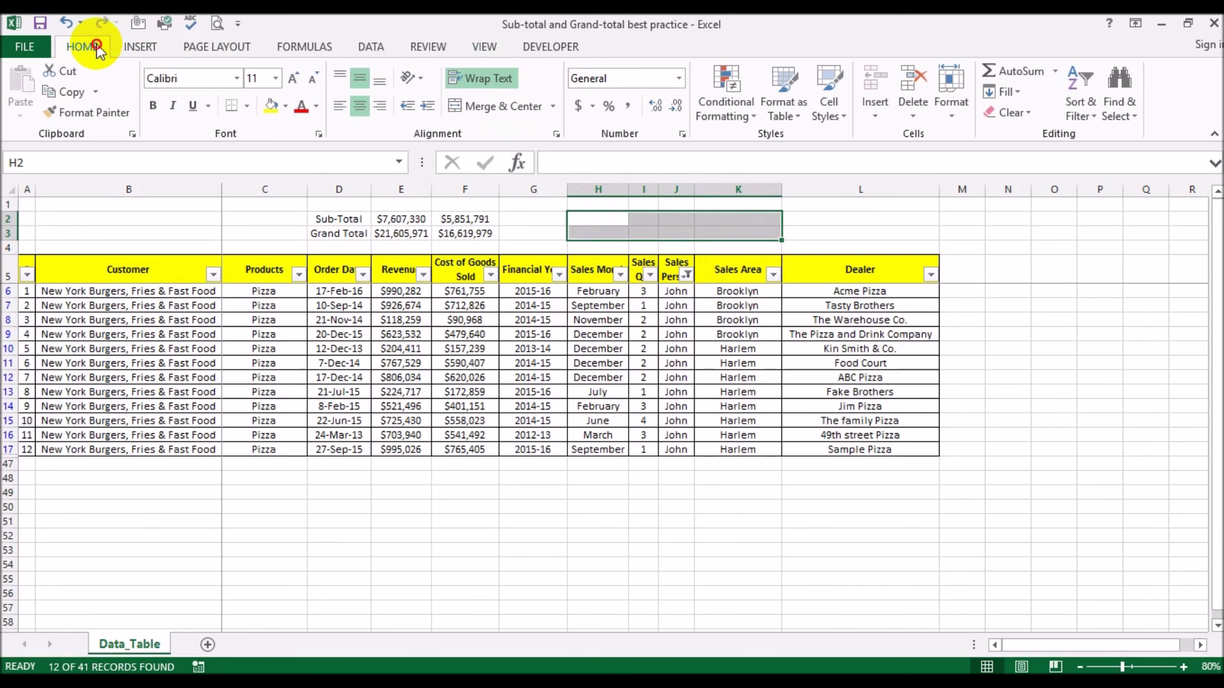
{"action": "left_click", "coordinate": [515, 113]}
{"action": "type", "text": "Su"}
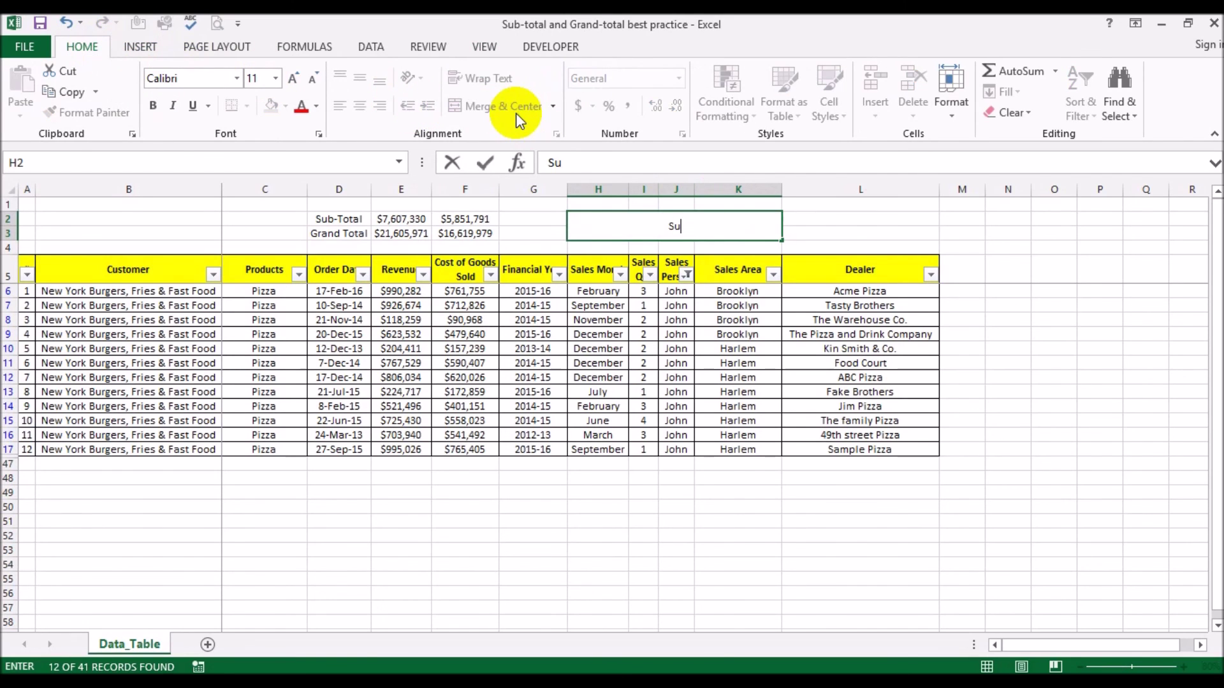
{"action": "type", "text": "bscribe"}
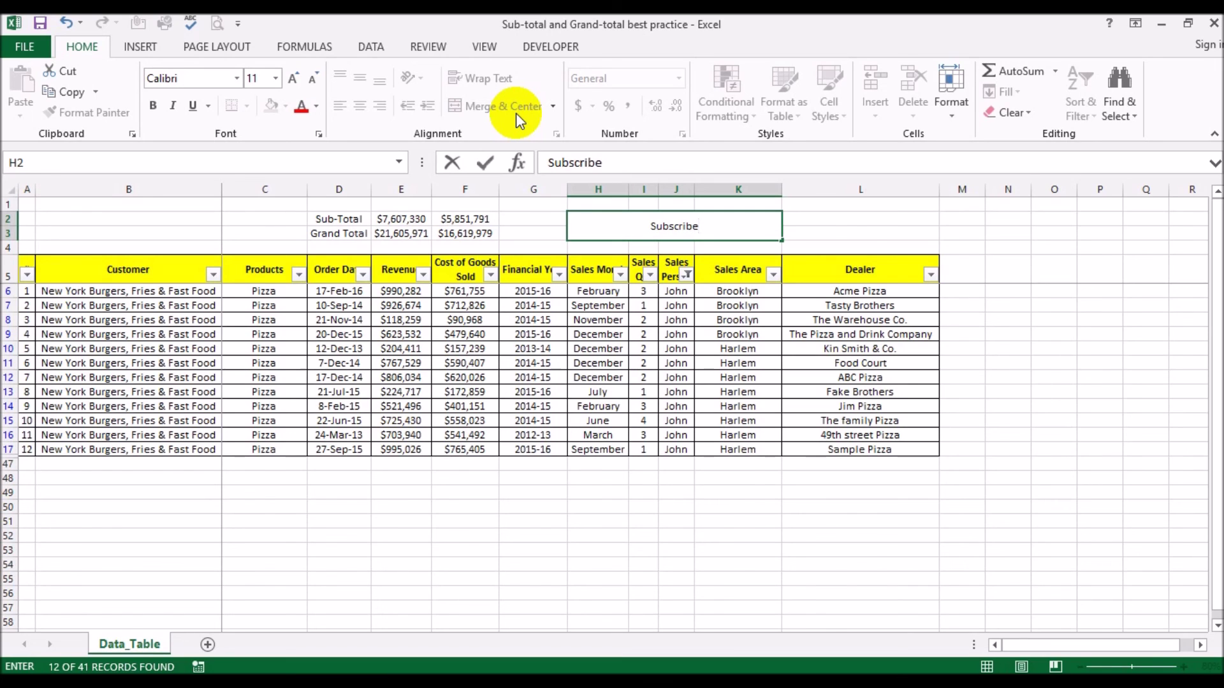
{"action": "key", "text": "Return"}
Step: Make the Subscribe text bold and enlarge it to 24 points
{"action": "key", "text": "Up"}
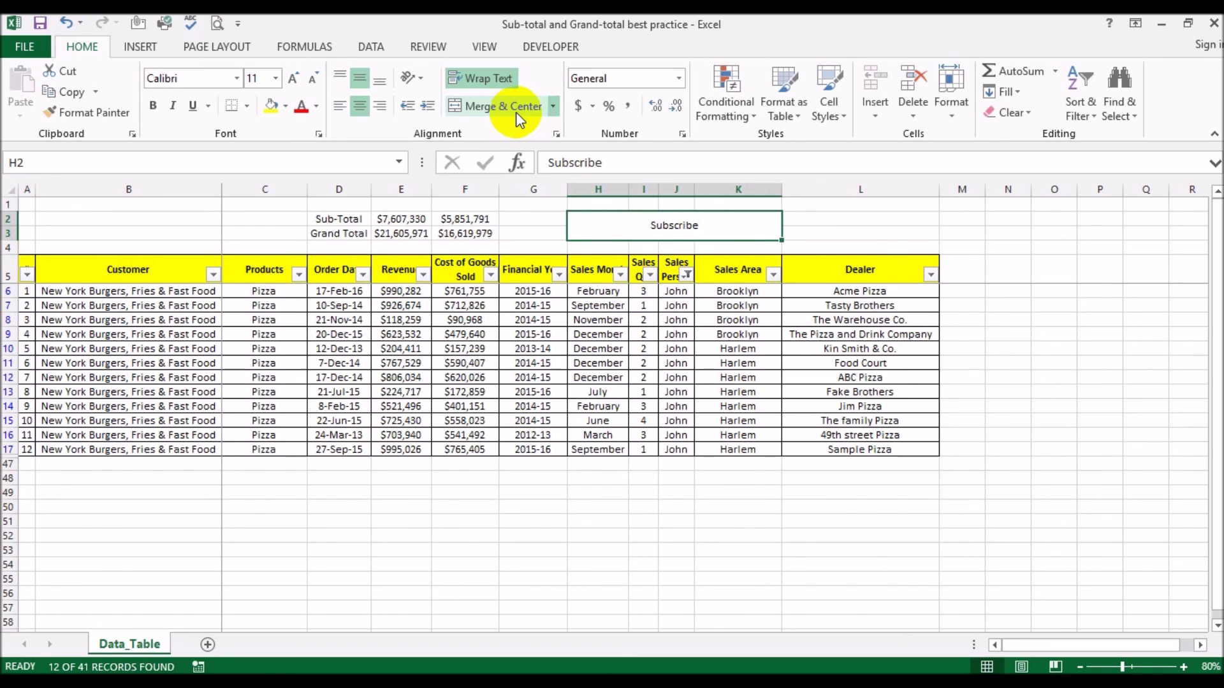
{"action": "left_click", "coordinate": [153, 106]}
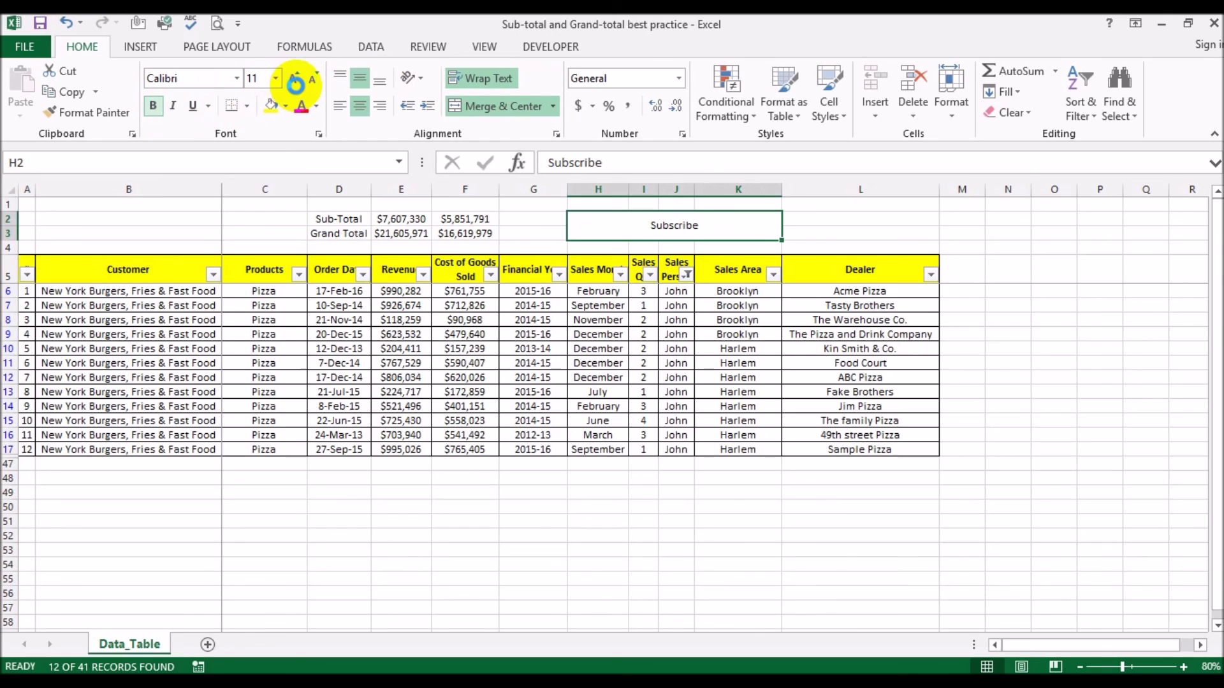
{"action": "left_click", "coordinate": [295, 81]}
{"action": "left_click", "coordinate": [295, 82]}
{"action": "left_click", "coordinate": [296, 82]}
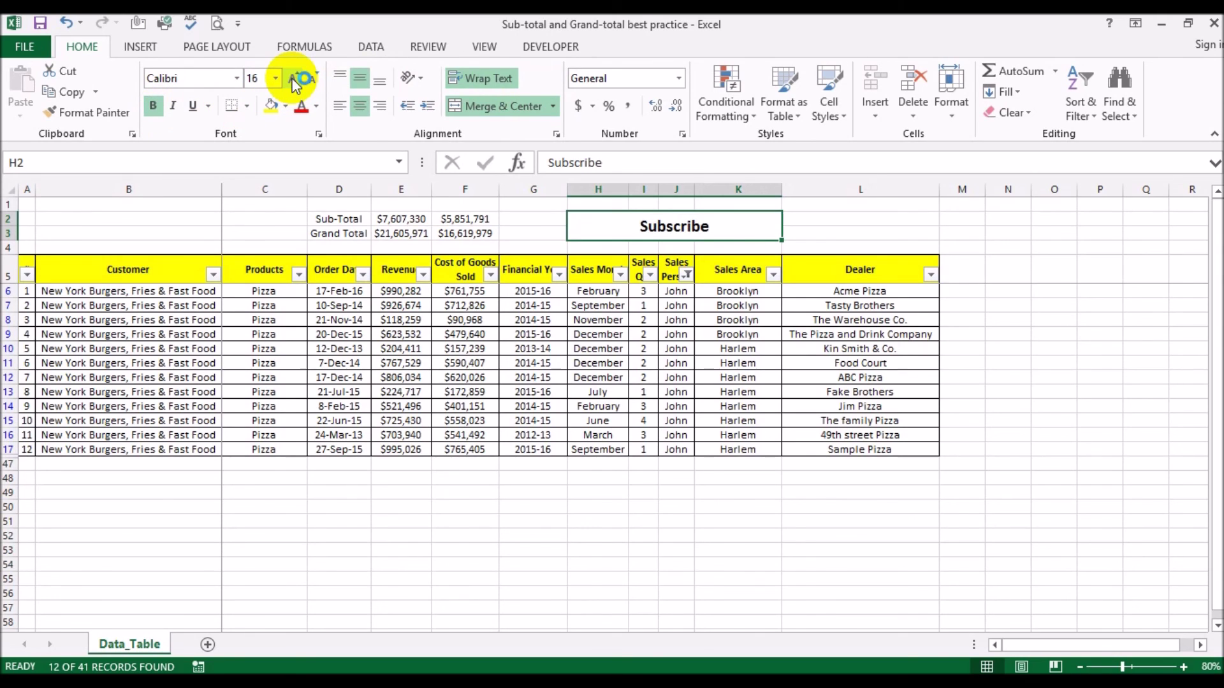
{"action": "left_click", "coordinate": [295, 82]}
{"action": "left_click", "coordinate": [295, 82]}
{"action": "left_click", "coordinate": [295, 81]}
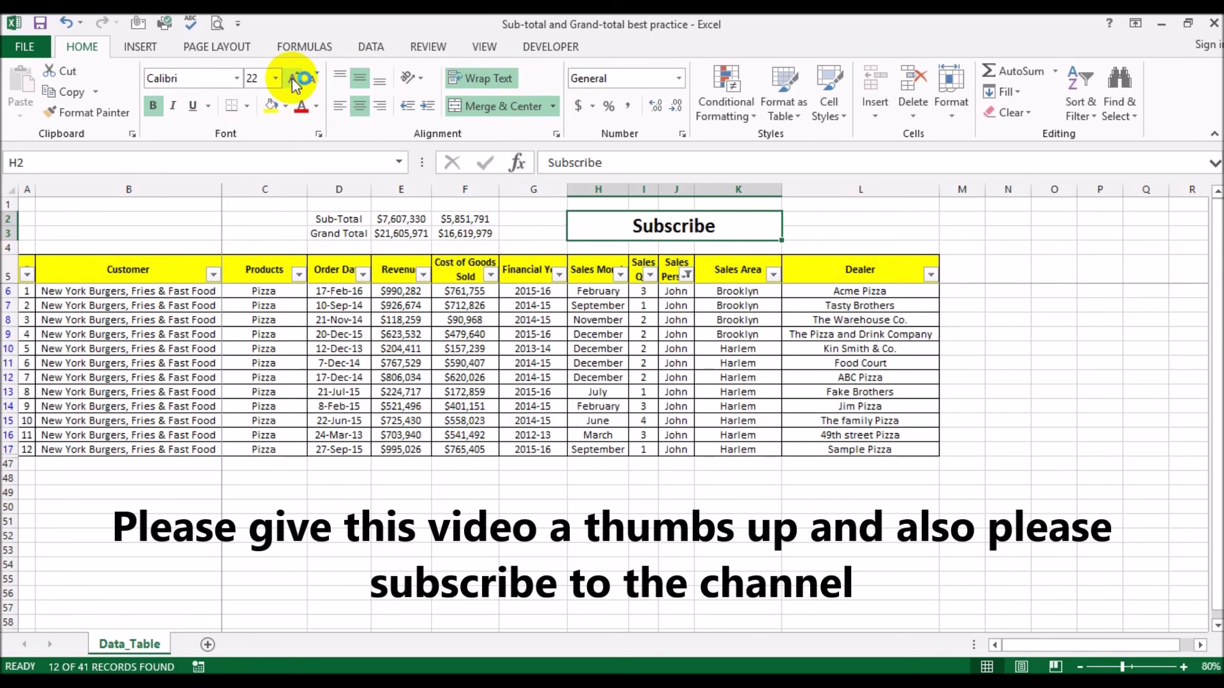
{"action": "left_click", "coordinate": [295, 82]}
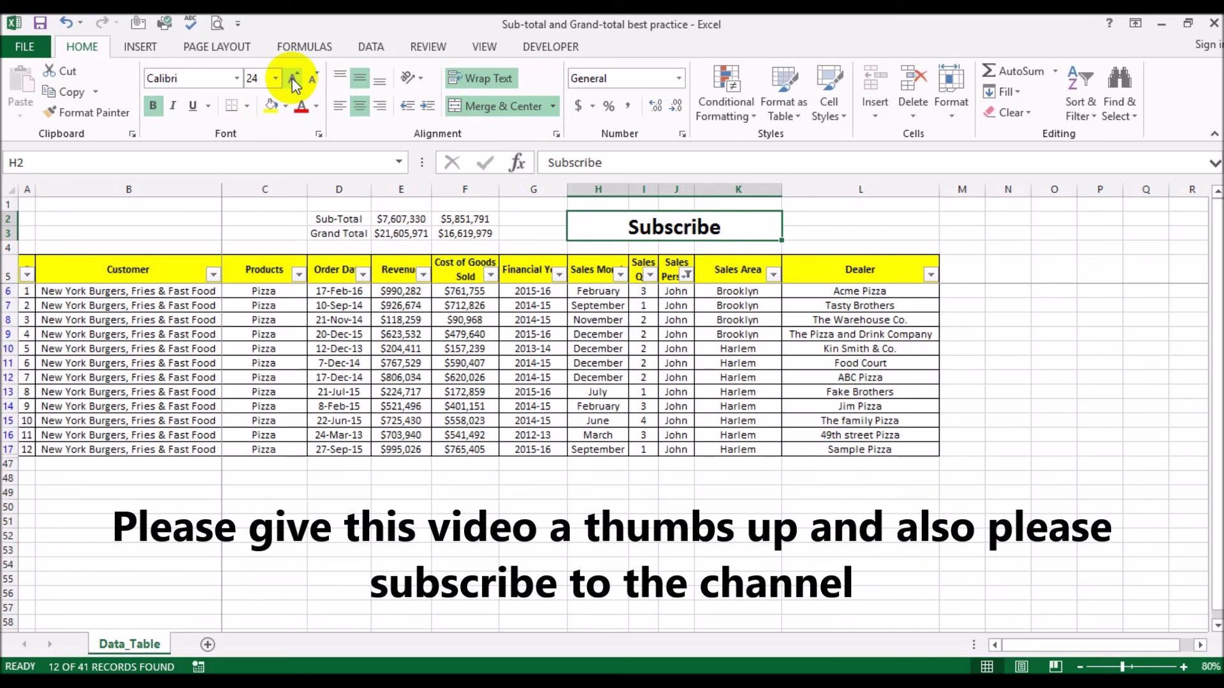